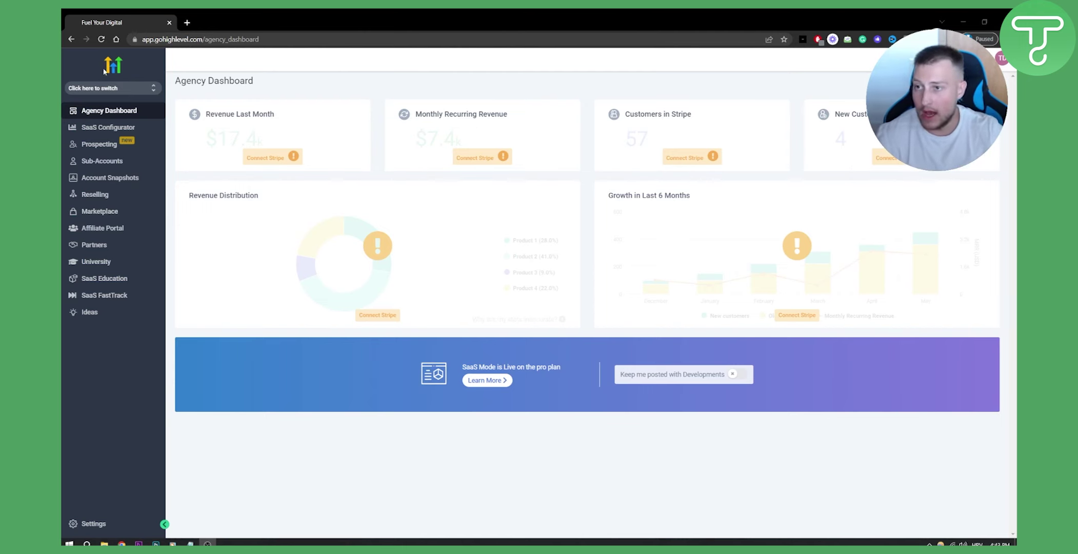
Switch to the Gold's Gym sub-account and open its Sites section with the list of funnels.
click(113, 89)
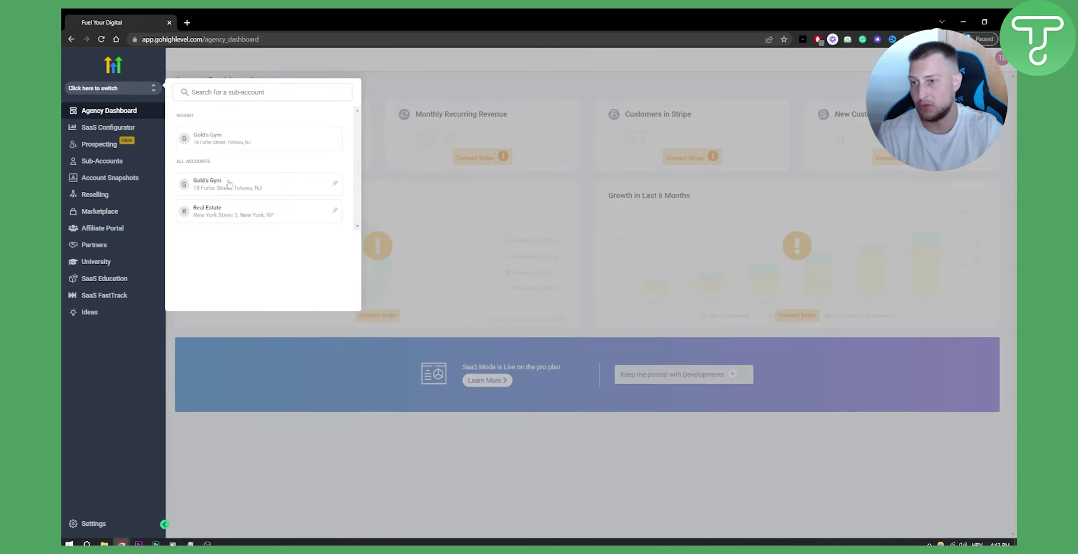
click(214, 192)
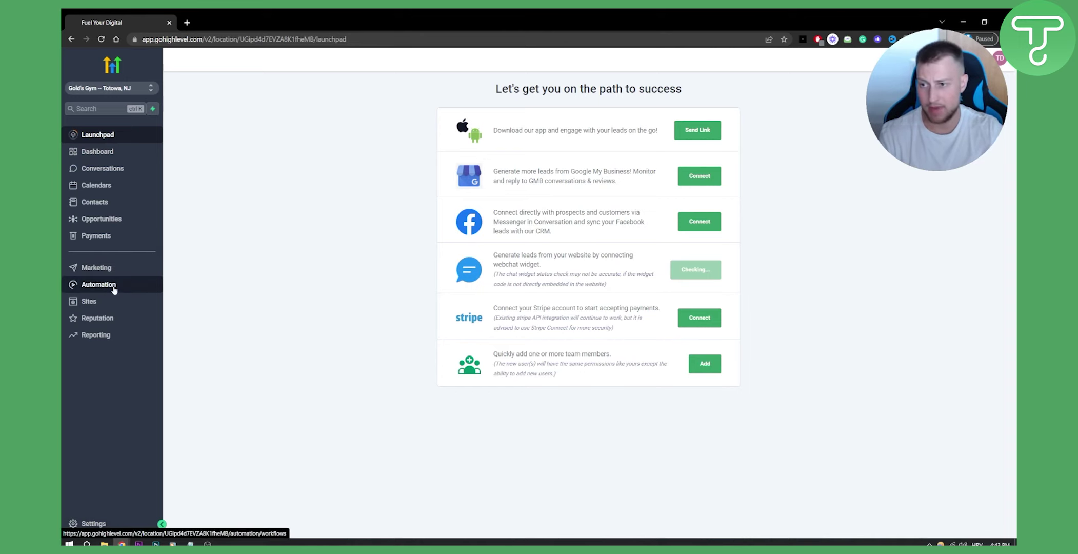
click(109, 301)
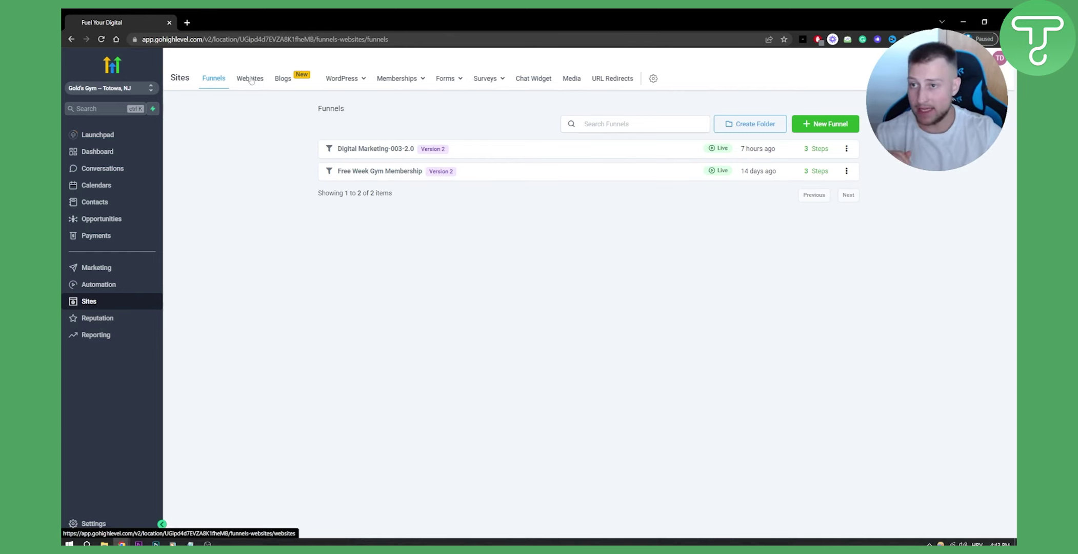
Open the Digital Marketing-003-2.0 funnel for editing to view its steps.
mouse_move(418, 83)
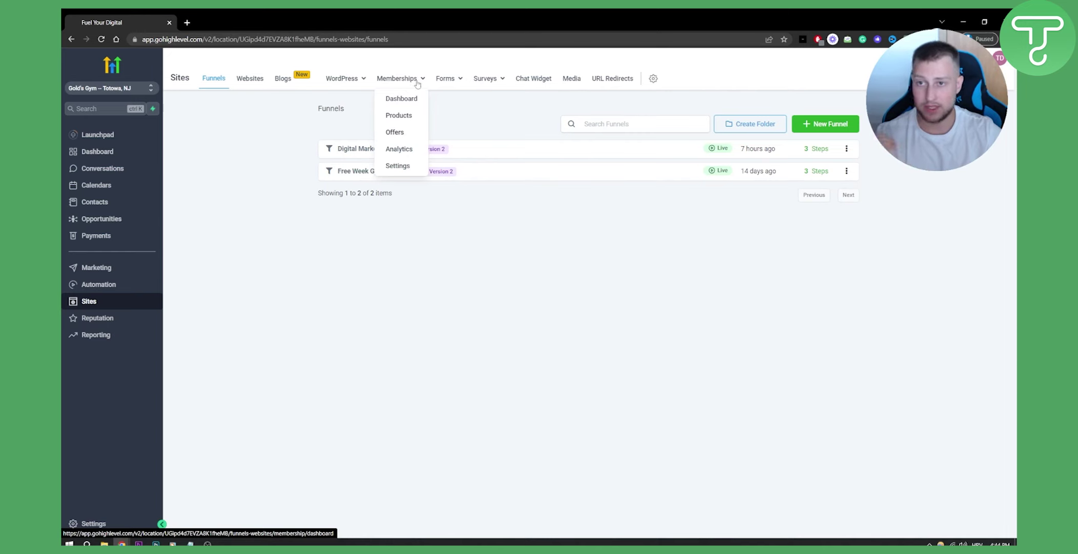
mouse_move(455, 82)
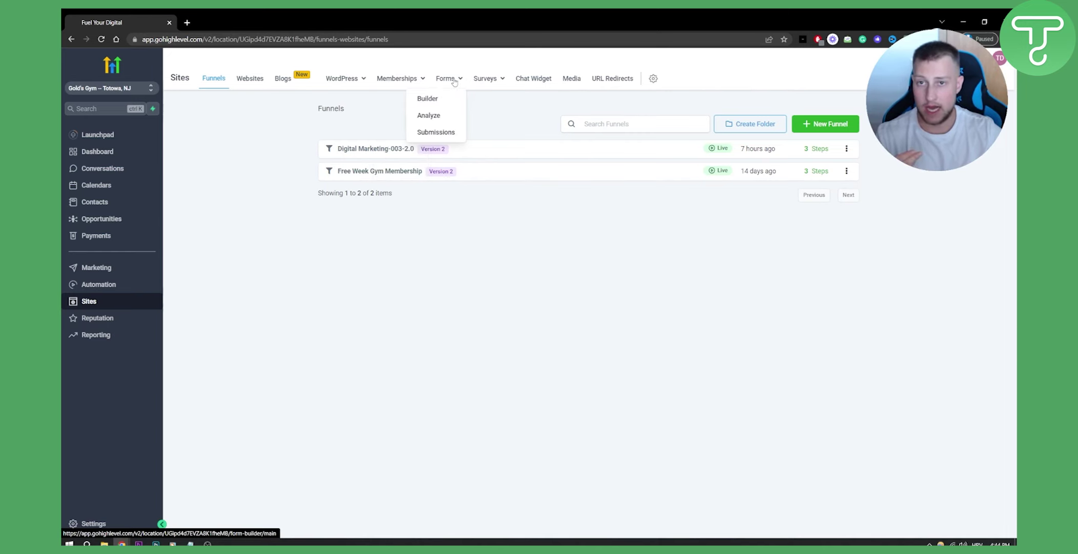
click(847, 150)
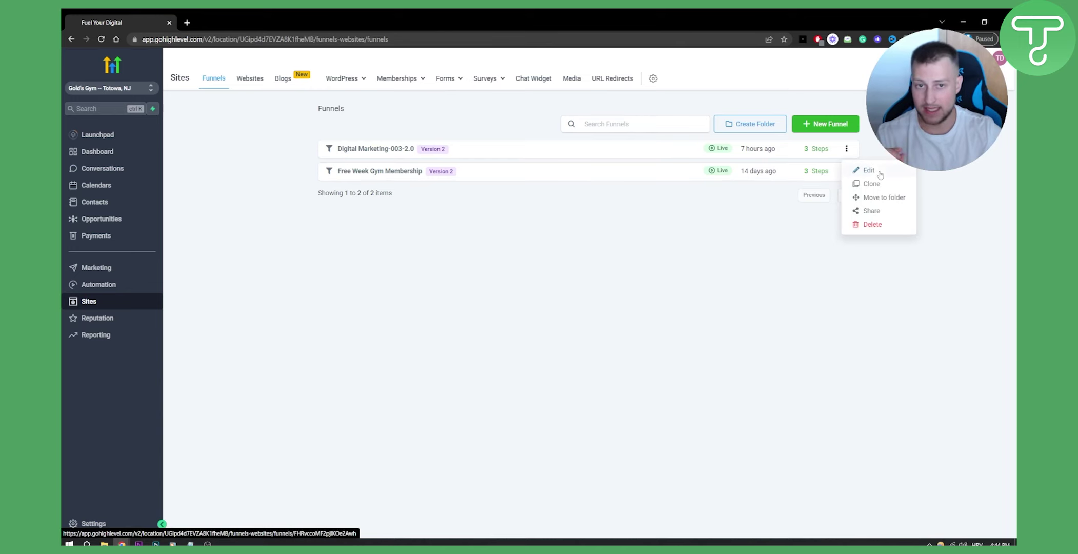
click(869, 170)
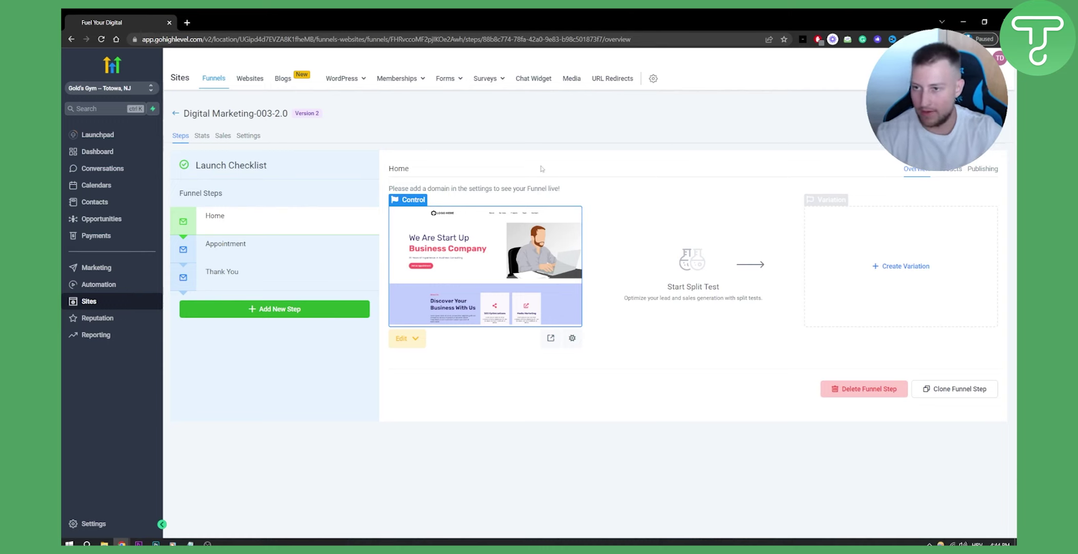
Return to the agency view and open the Snapshot section of the agency settings.
click(100, 90)
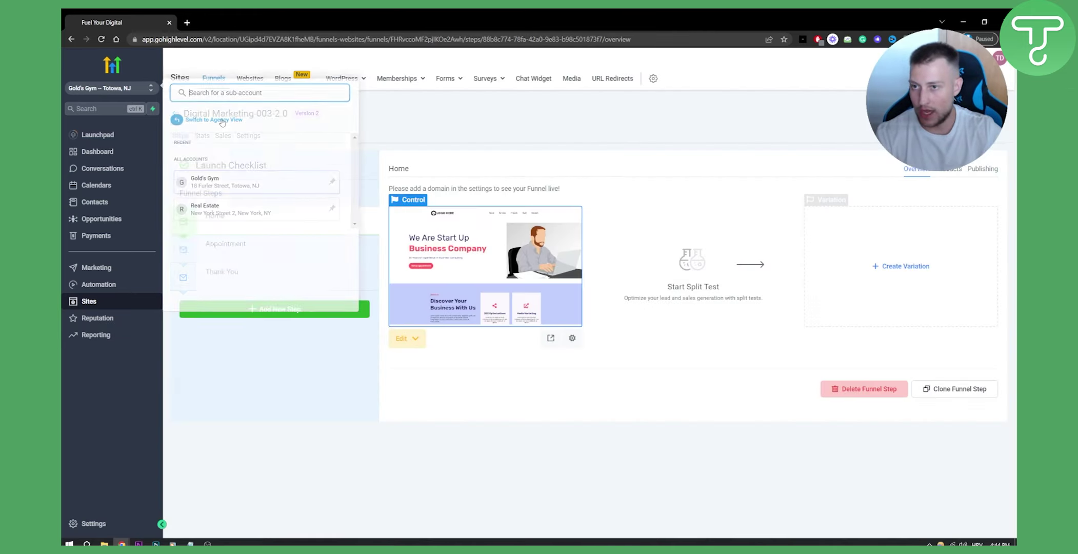
click(222, 121)
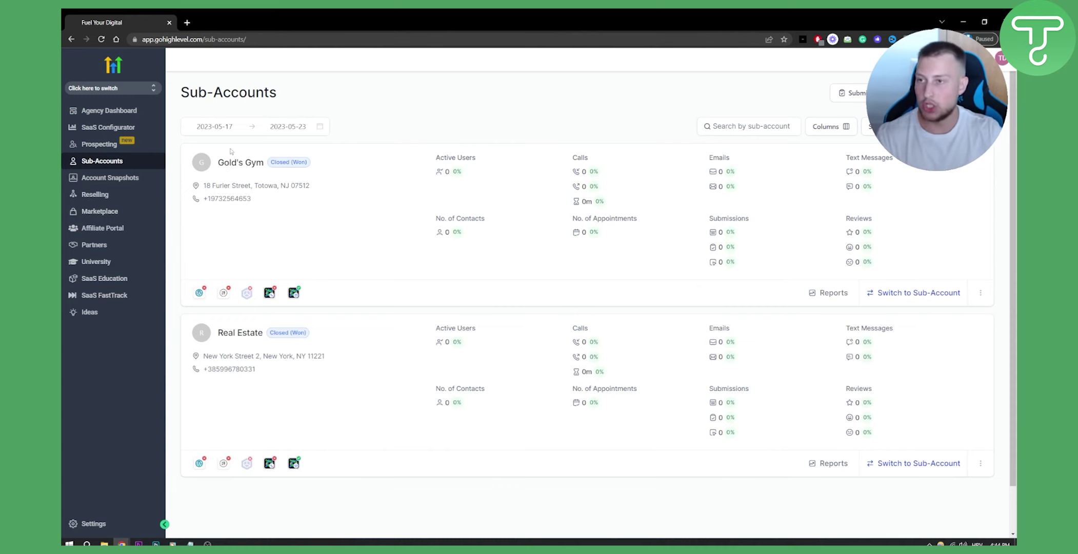
click(136, 90)
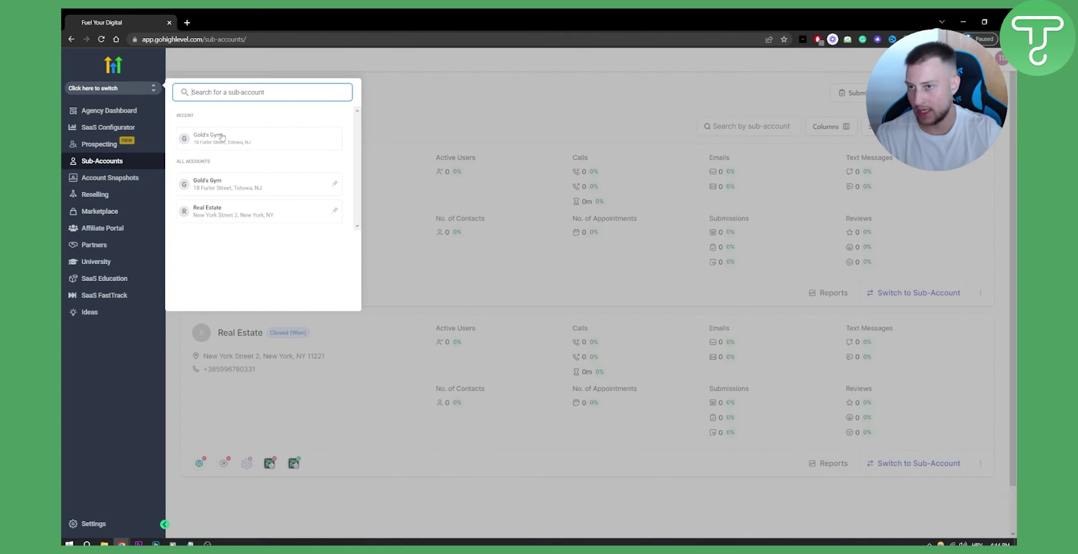
click(101, 396)
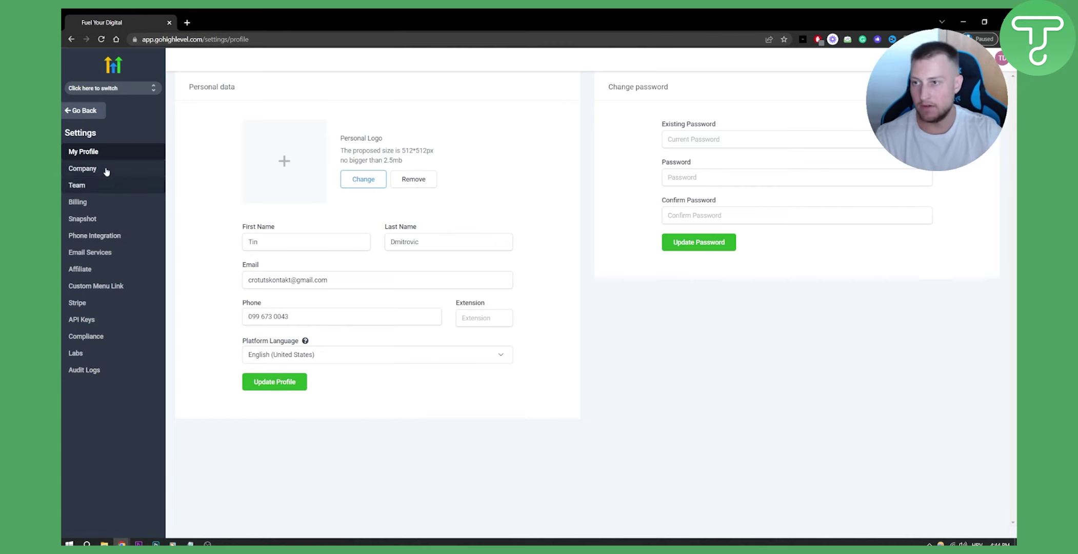
click(91, 222)
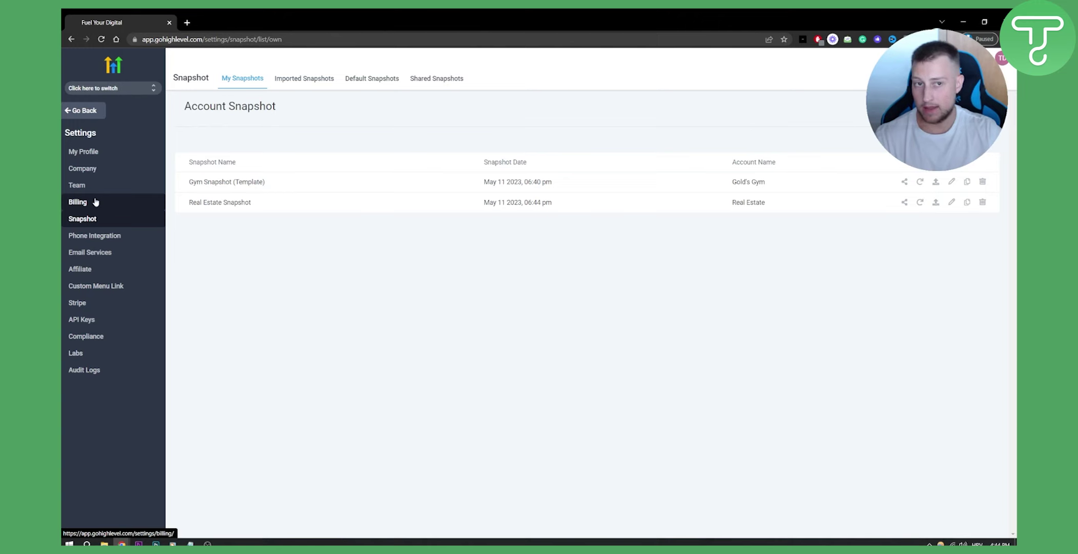
Go back to the agency dashboard and reopen the list of own snapshots in the agency settings.
click(118, 96)
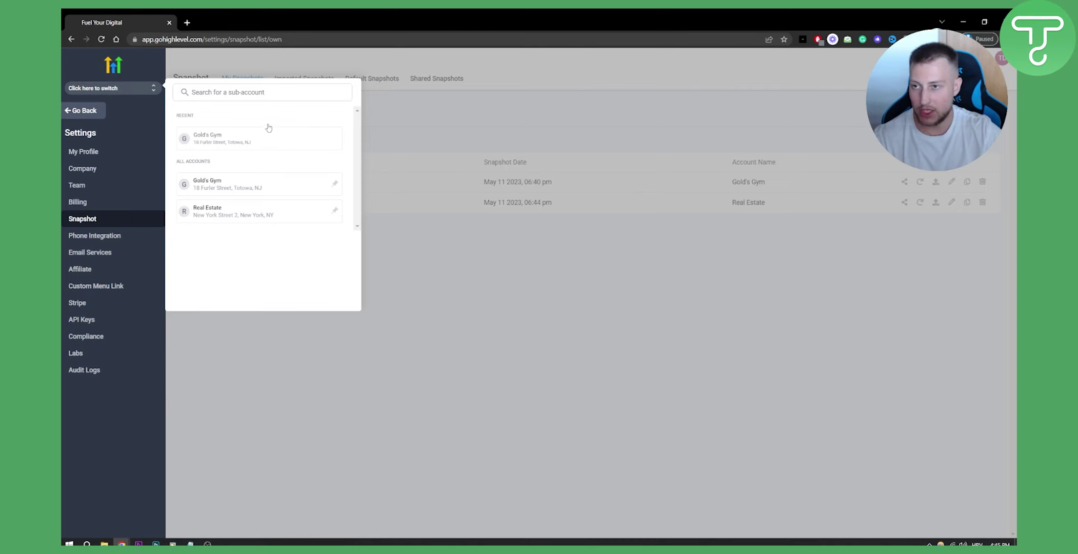
click(151, 93)
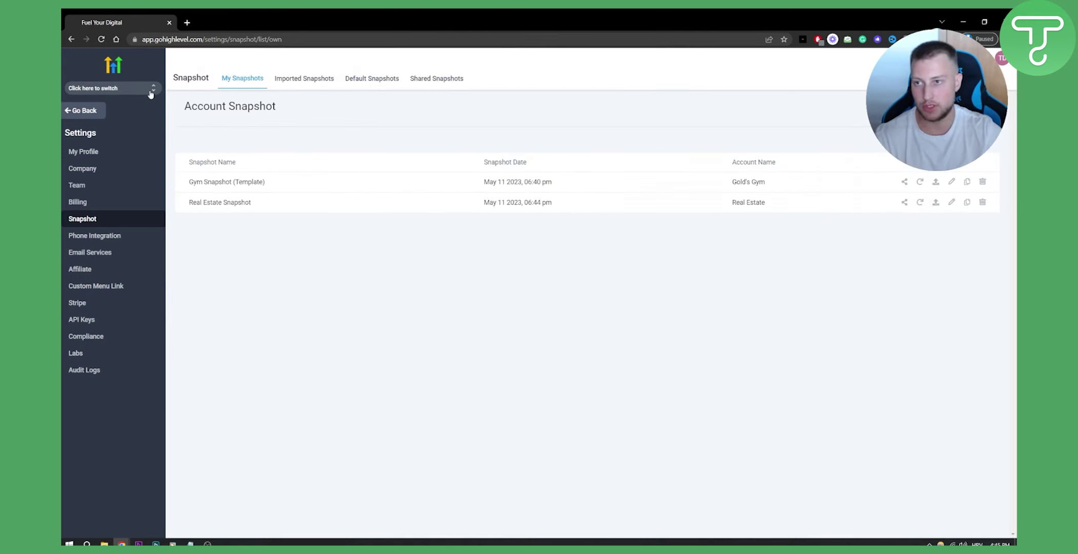
click(70, 113)
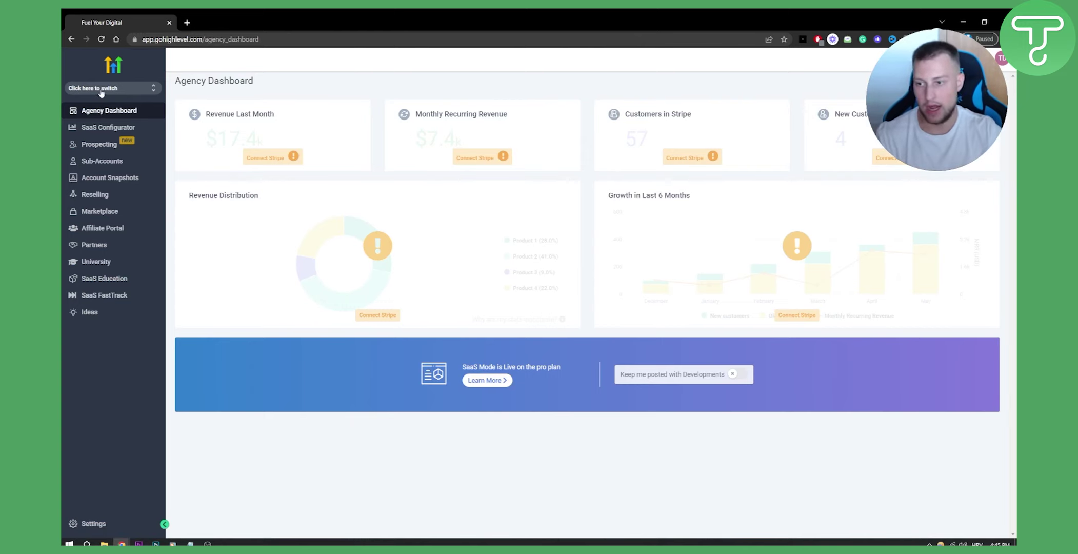
click(94, 521)
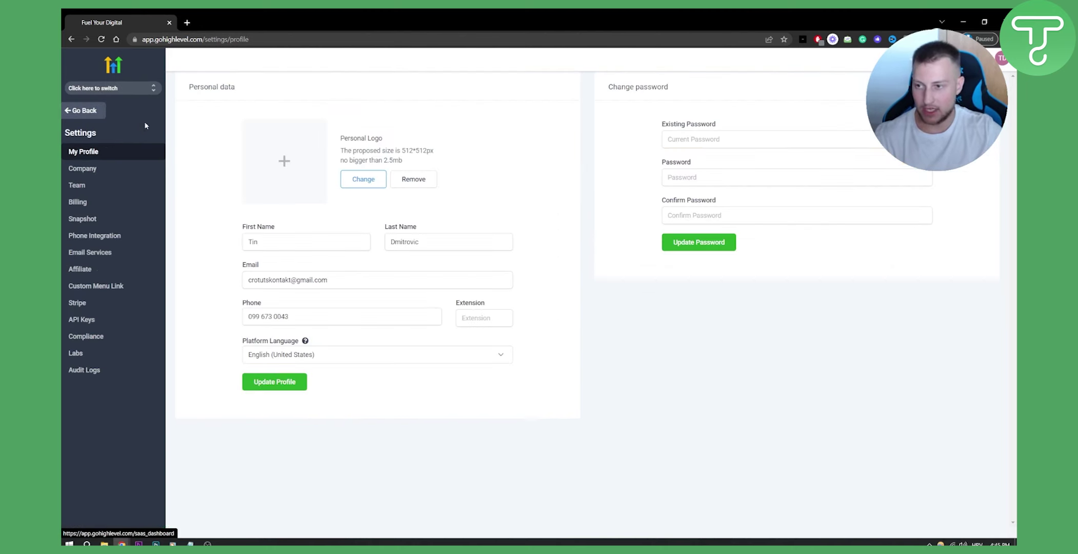
click(88, 217)
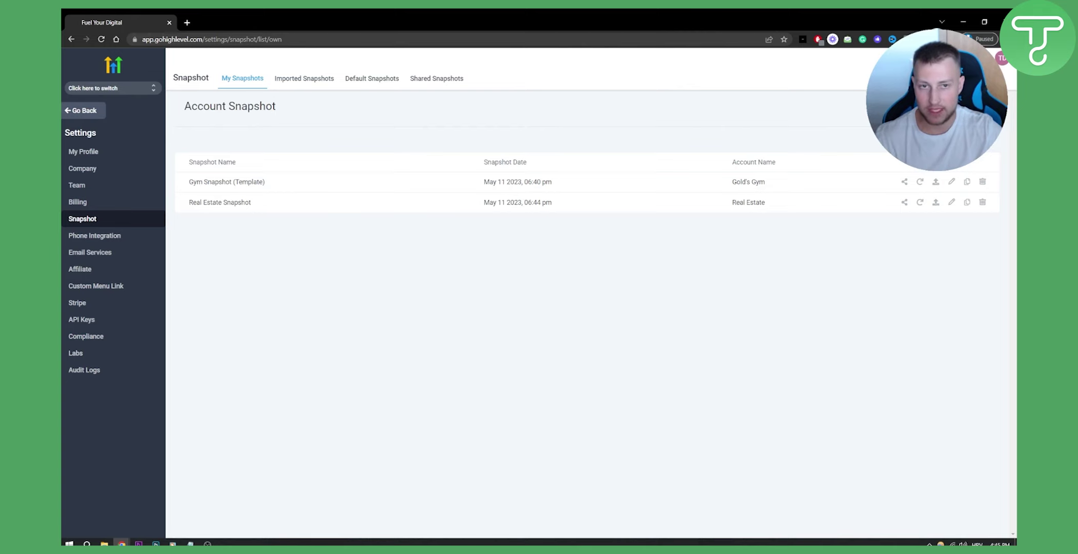
Delete the Gym Snapshot (Template) and Real Estate Snapshot entries, accepting both deletions.
click(983, 183)
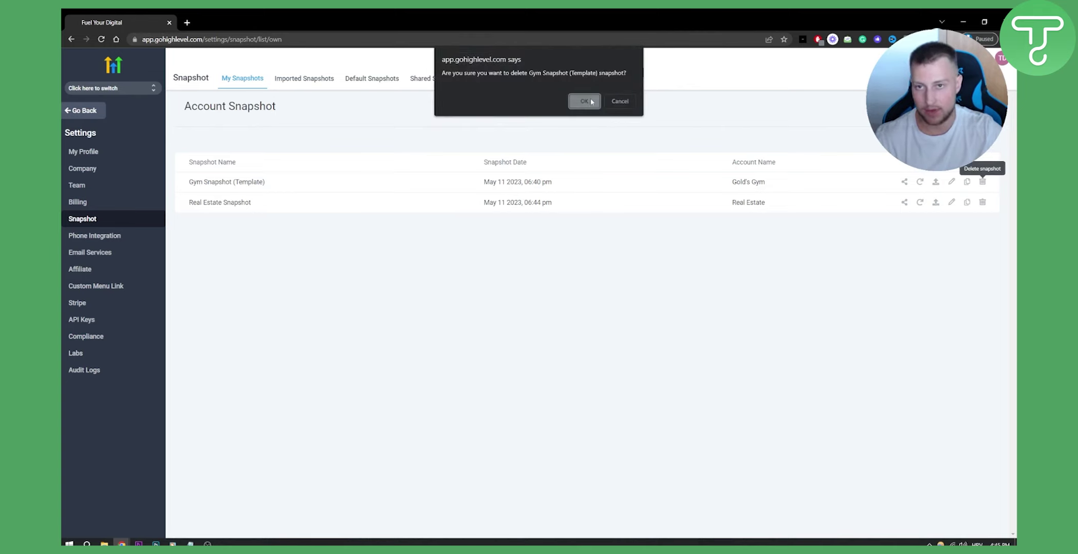
key(Return)
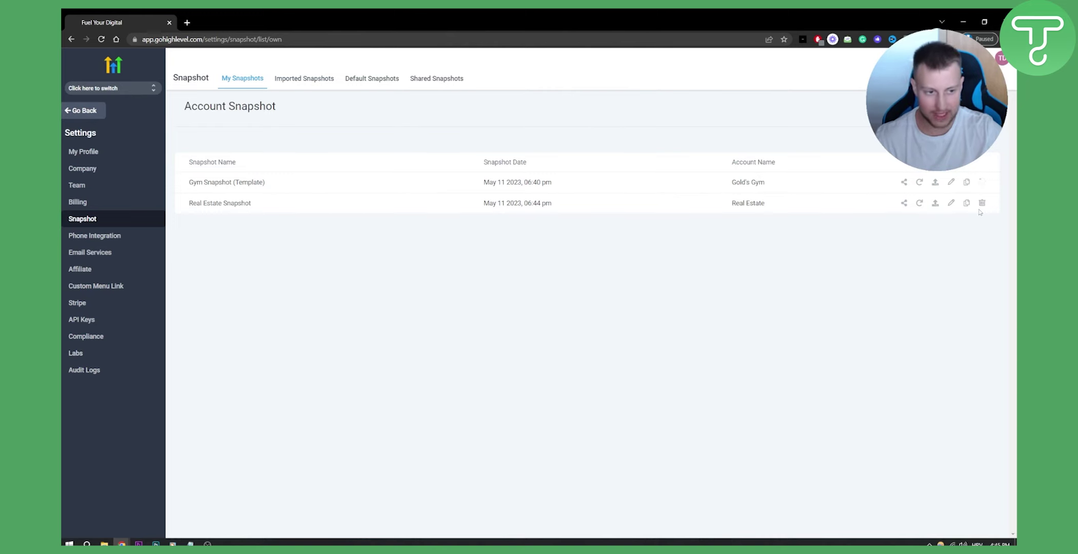
click(983, 181)
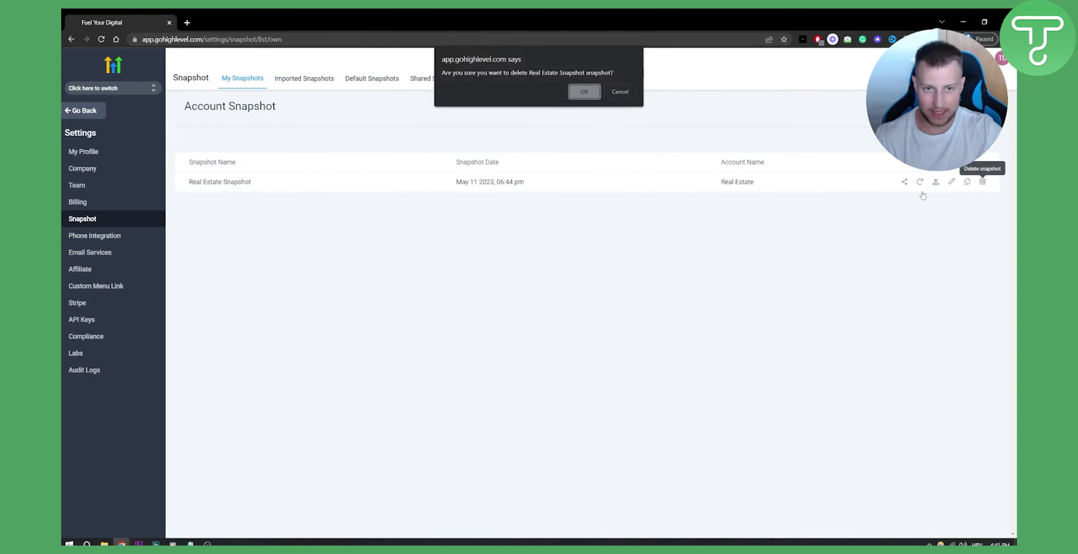
click(597, 96)
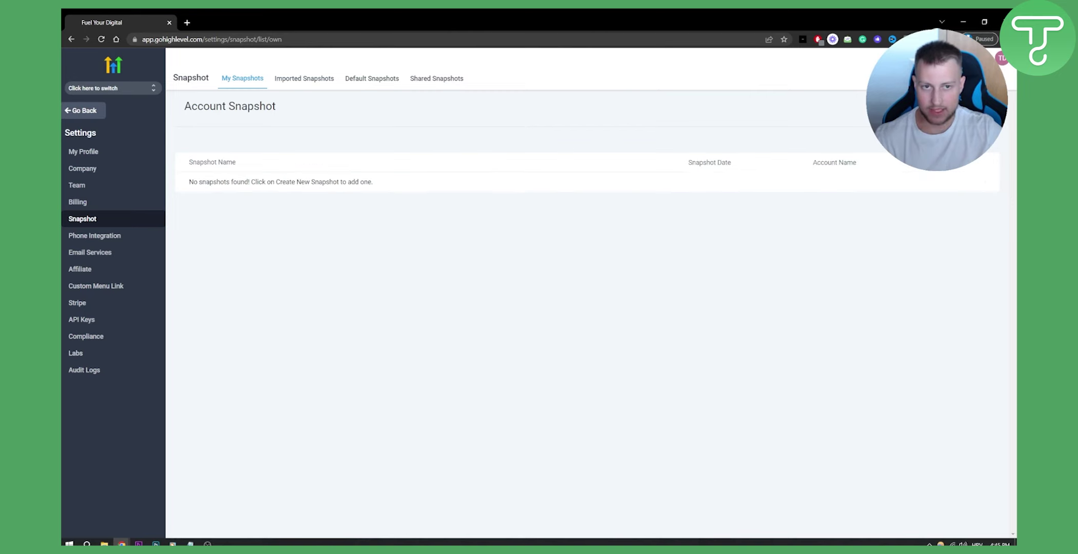
Create and save a new account snapshot named "Gym Snapshot" based on the Gold's Gym account.
click(959, 106)
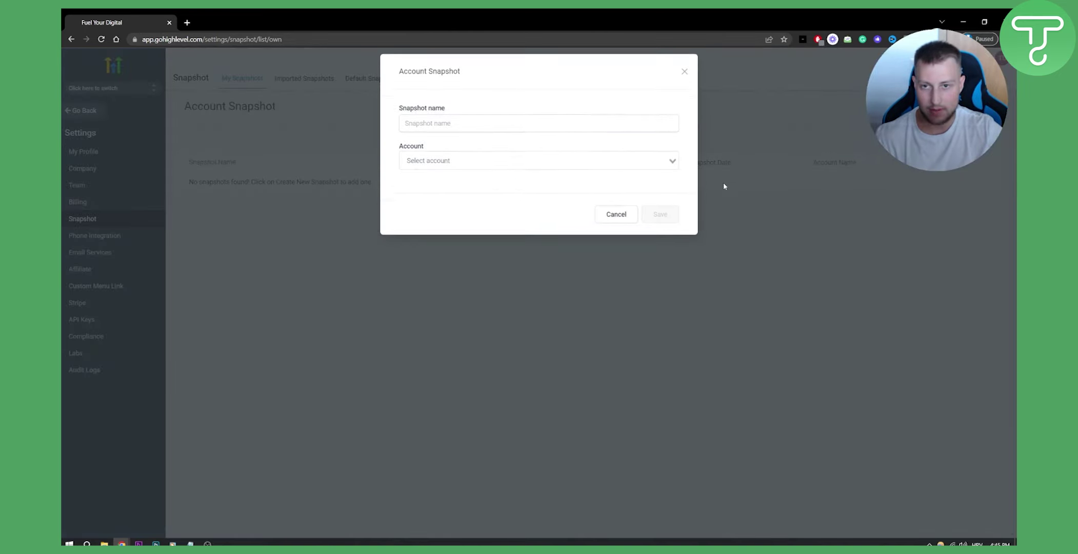
click(460, 130)
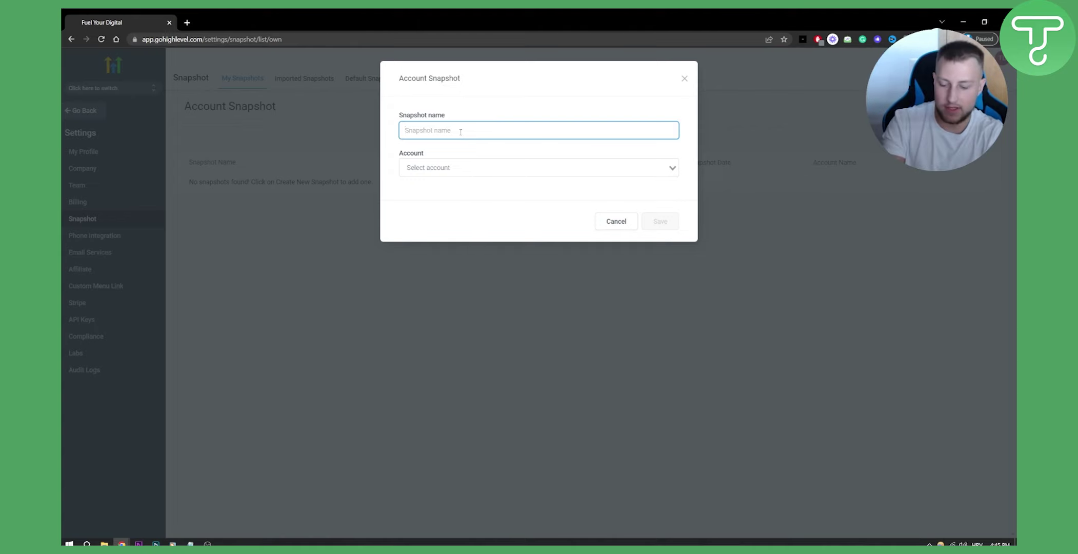
text(G)
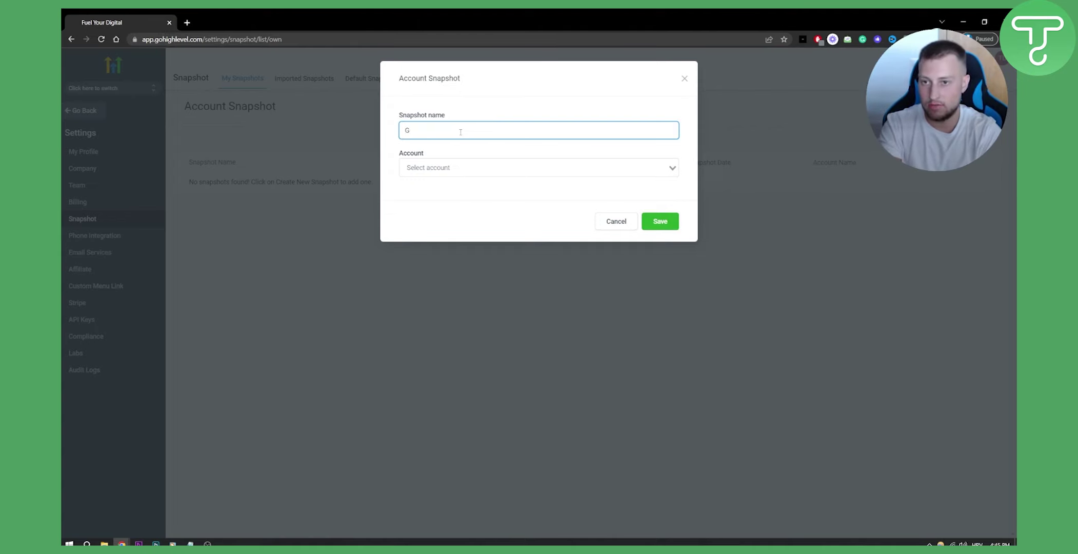
text(oym Snapshot)
click(457, 163)
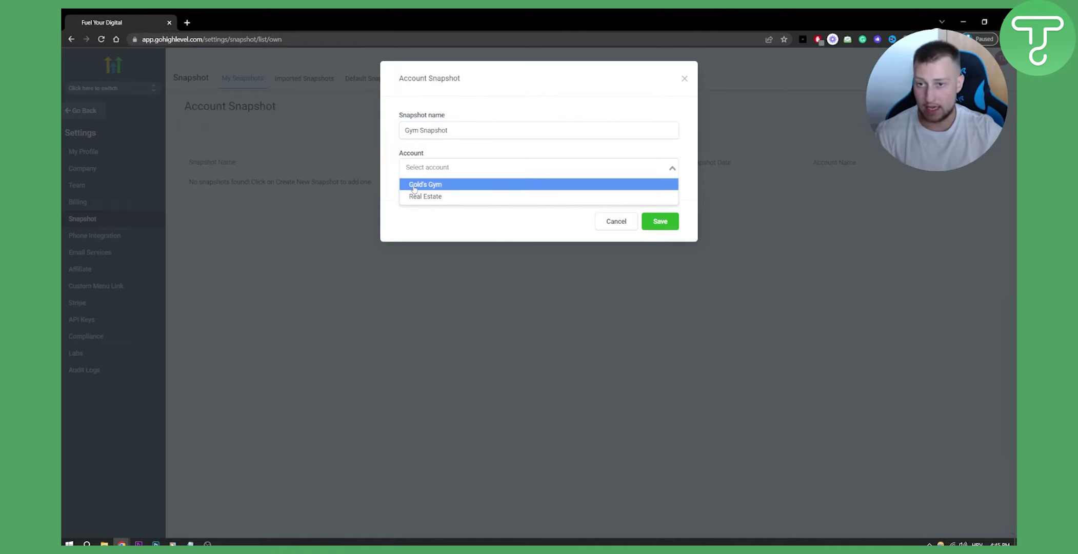
click(412, 186)
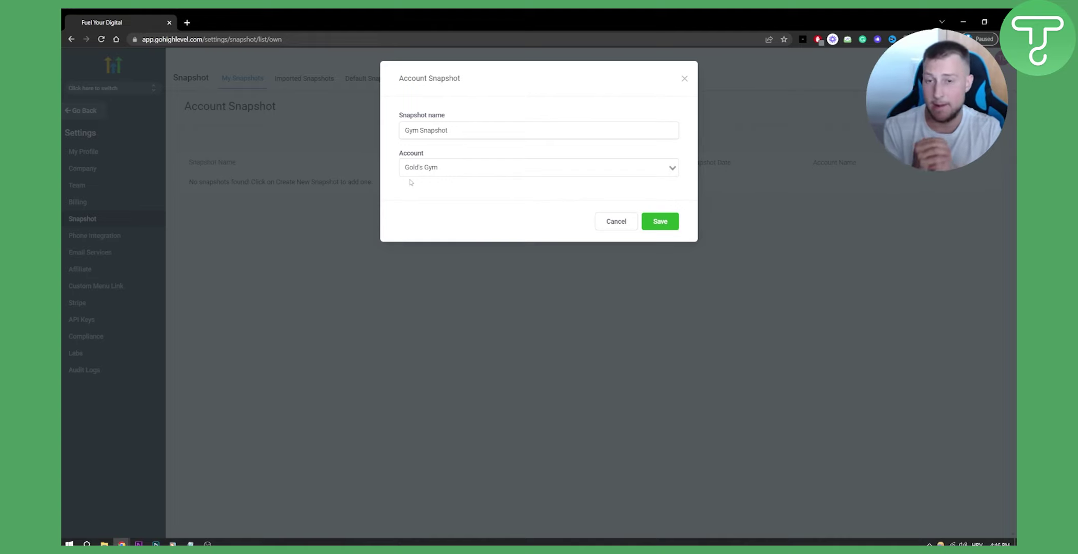
click(653, 219)
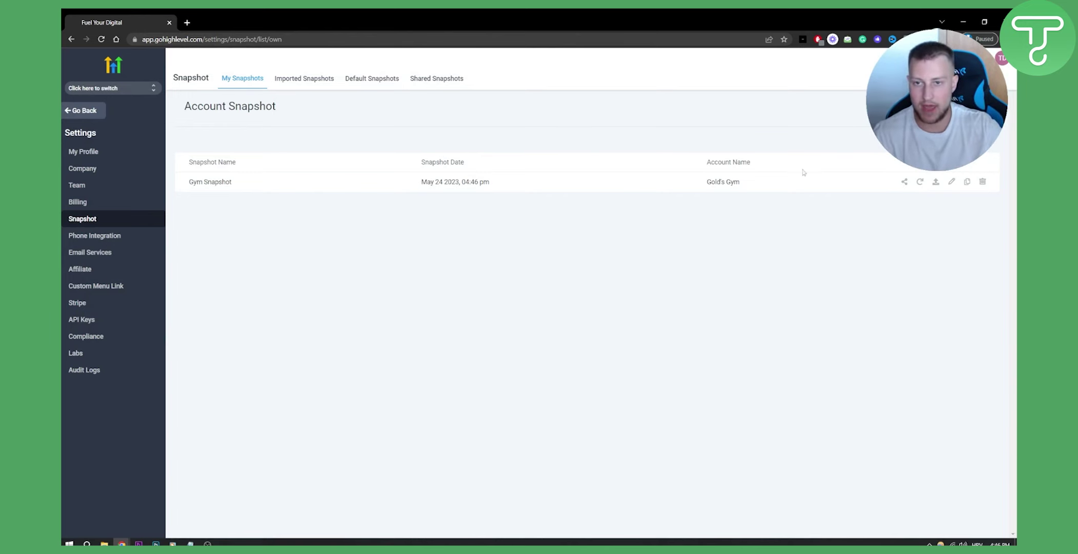
Examine the Gym Snapshot entry's name, date and account, and view its rename form without saving.
drag(187, 184, 253, 185)
click(265, 222)
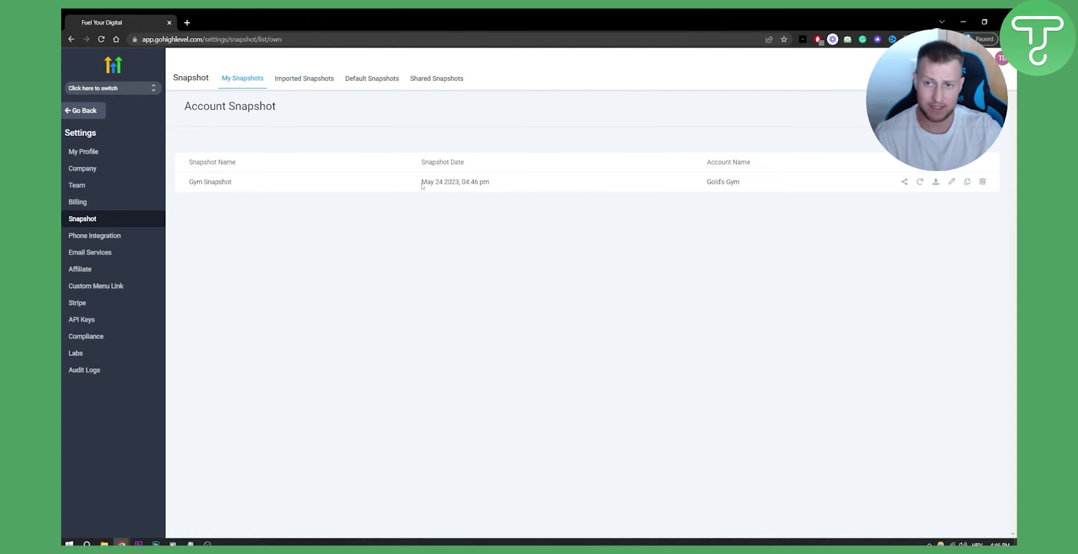
drag(422, 186, 503, 185)
click(501, 185)
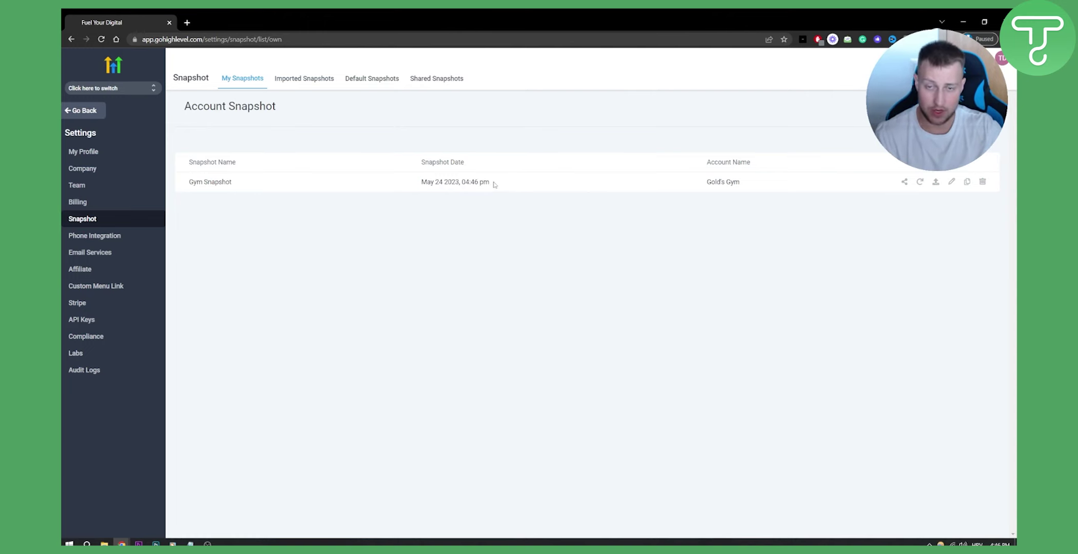
drag(707, 185, 758, 184)
click(717, 187)
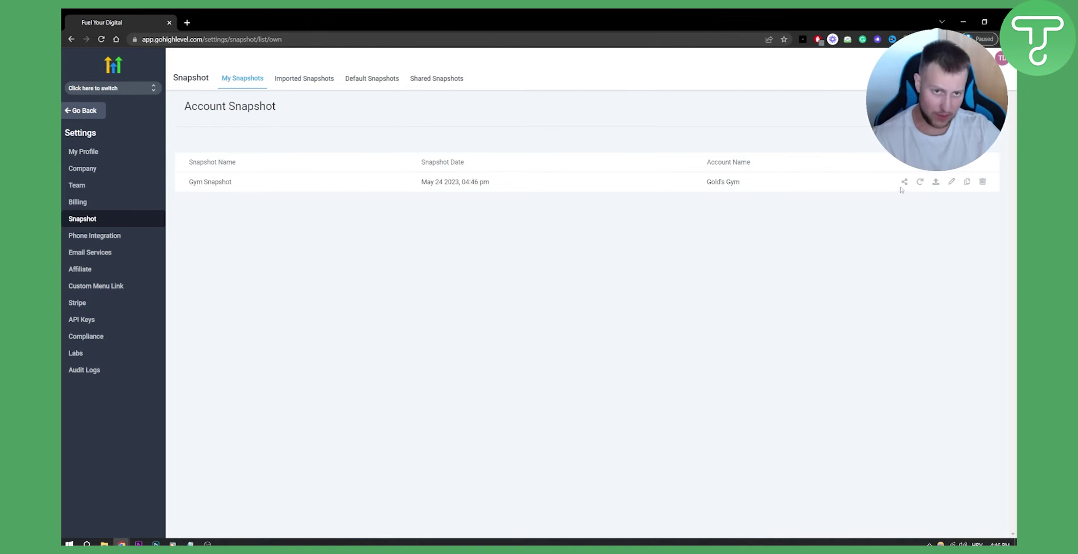
click(952, 183)
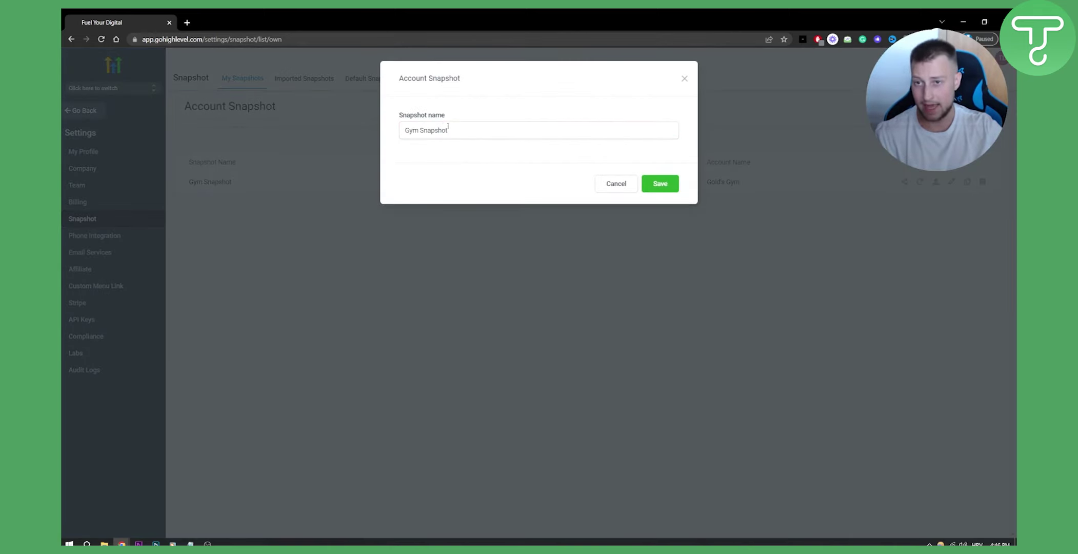
click(684, 79)
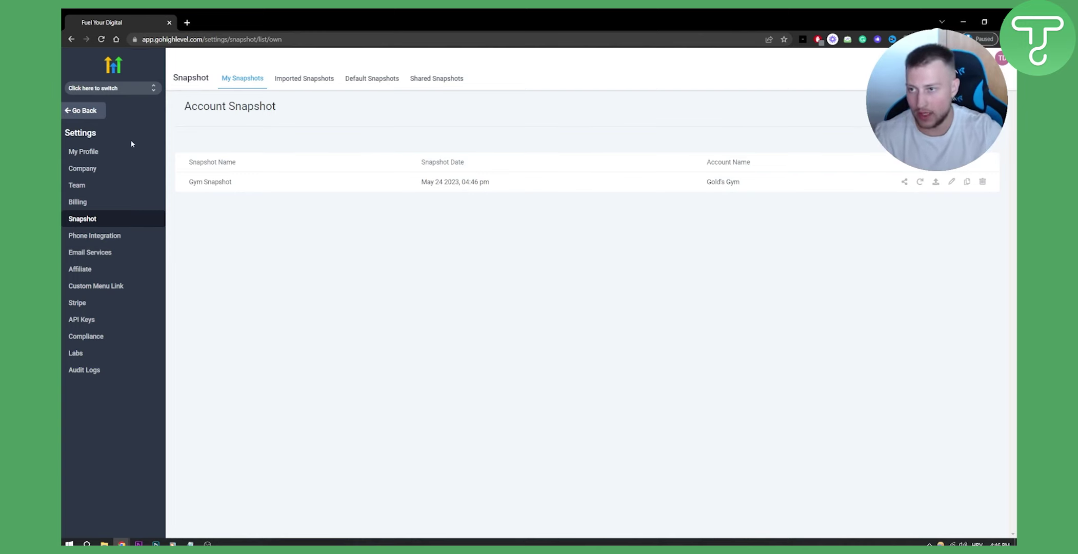
Switch from the agency settings to the Gold's Gym sub-account.
click(113, 89)
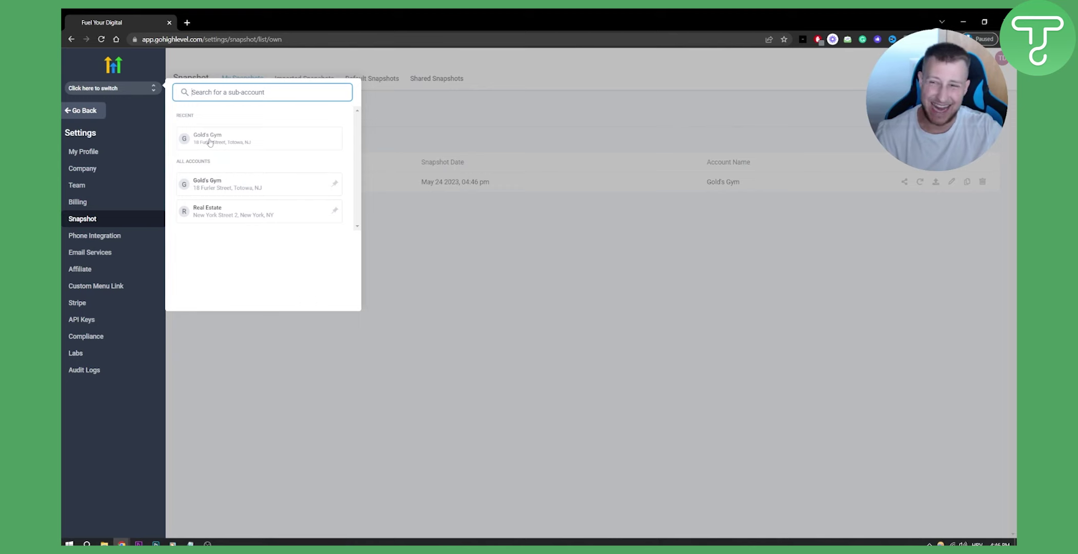
click(210, 142)
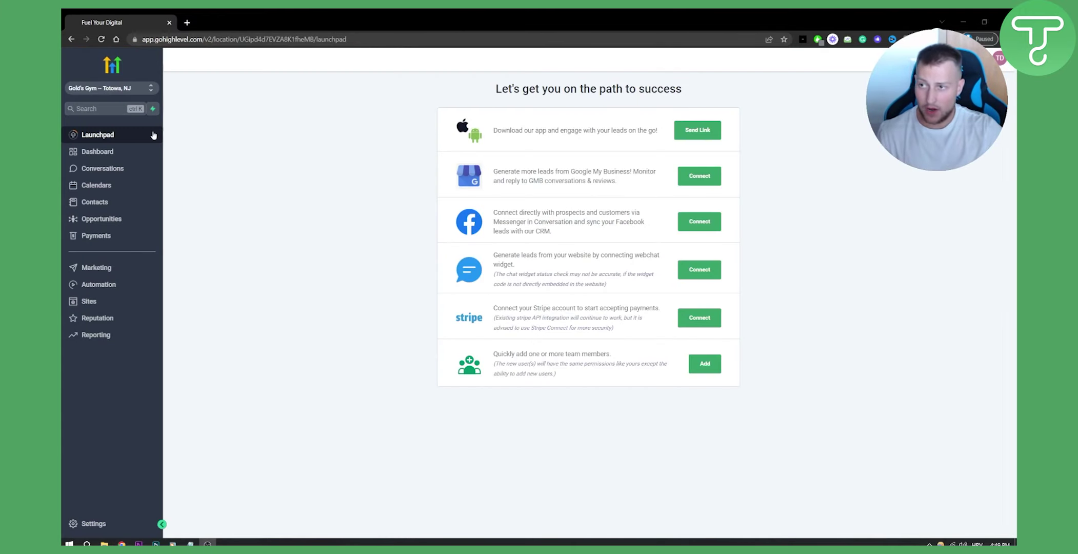
click(80, 90)
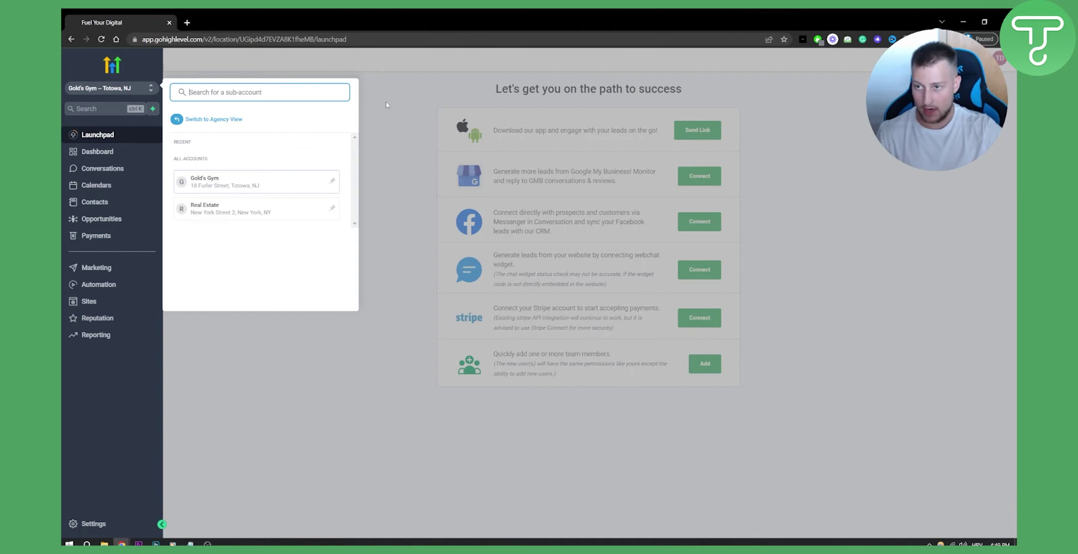
click(388, 104)
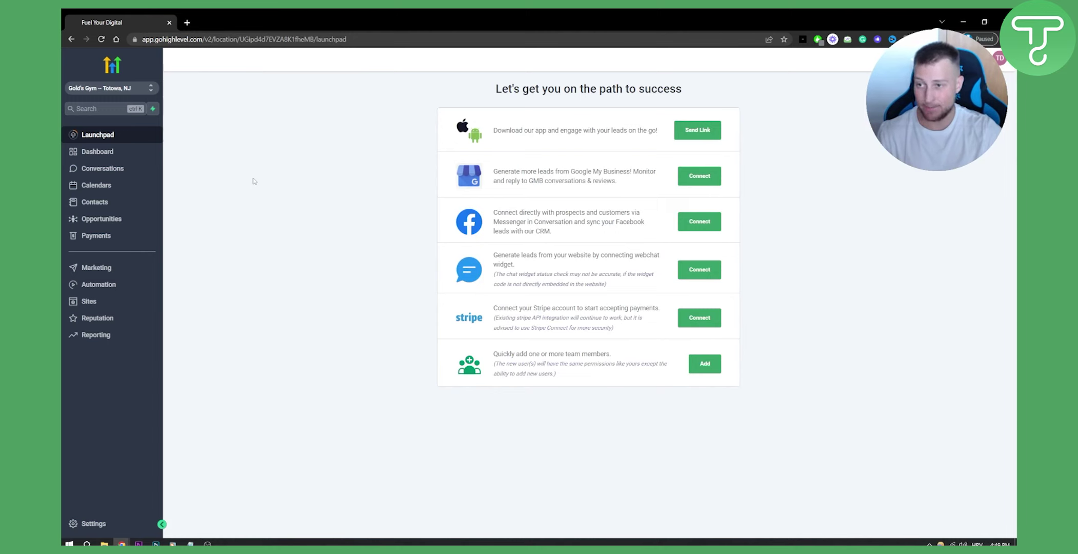
Add a new funnel to the sub-account's sites from the Surfing Paradise template, accepting the image rights terms.
click(96, 303)
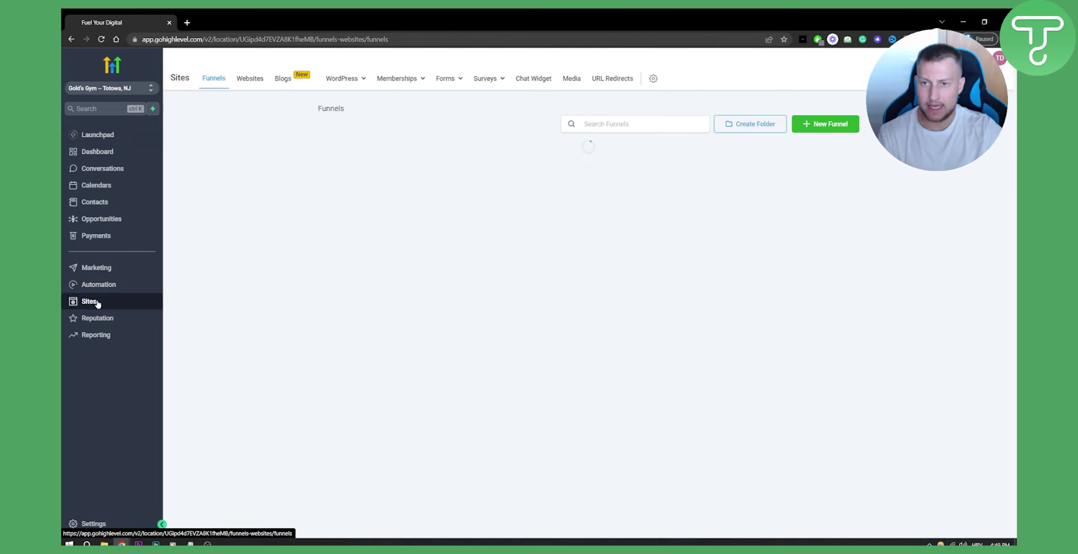
click(825, 124)
click(471, 157)
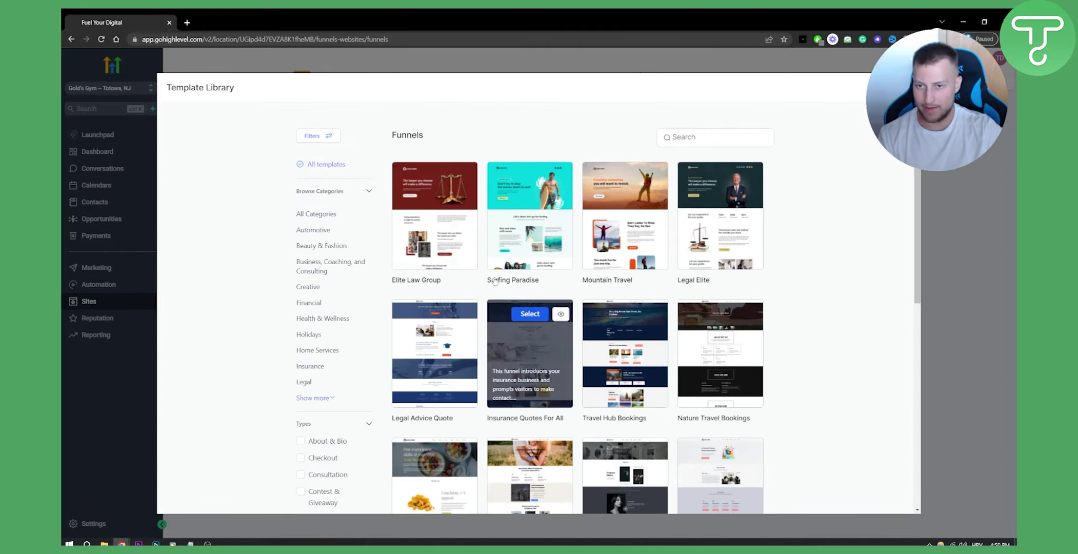
click(536, 180)
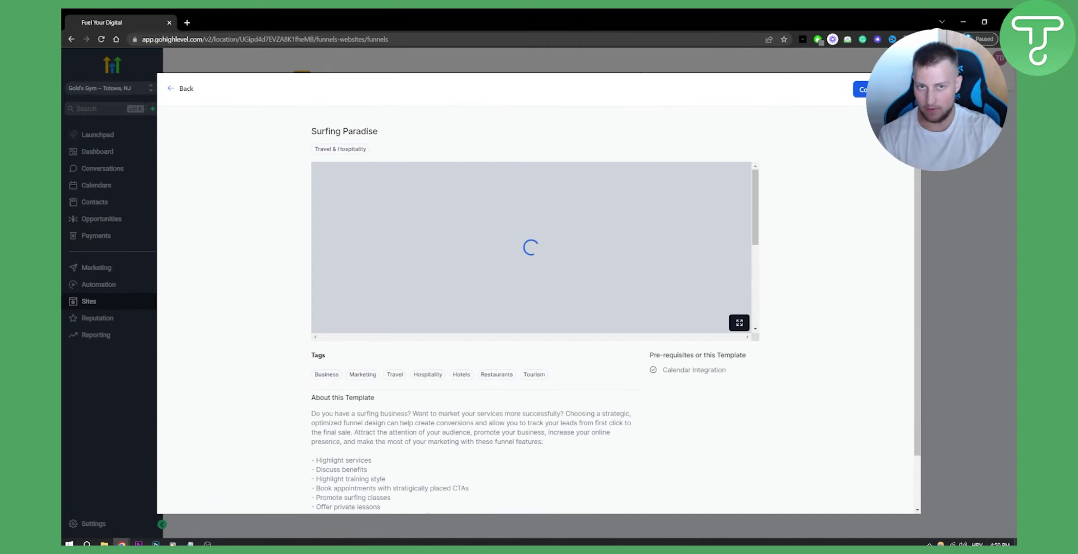
click(864, 89)
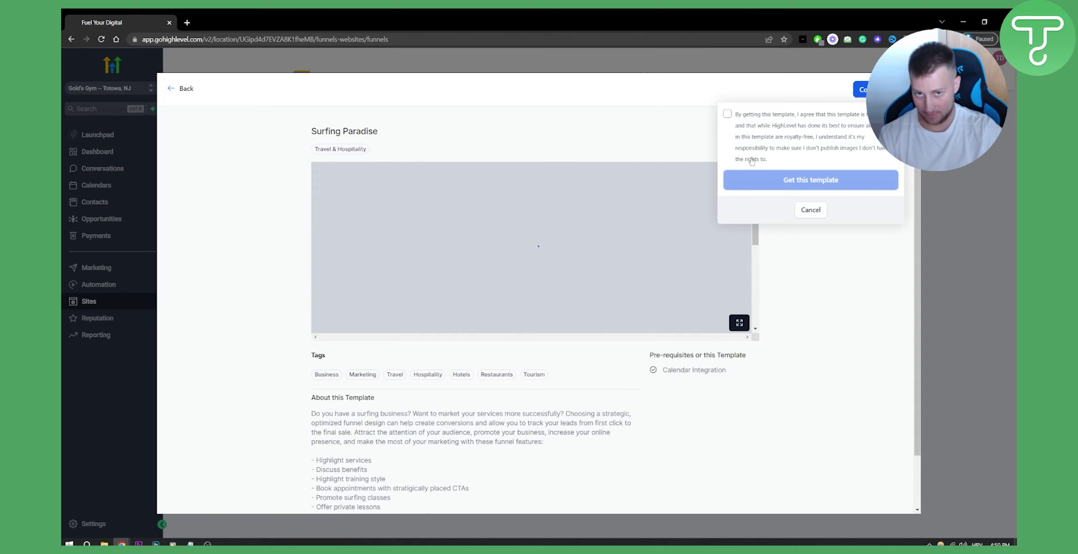
click(727, 113)
click(813, 181)
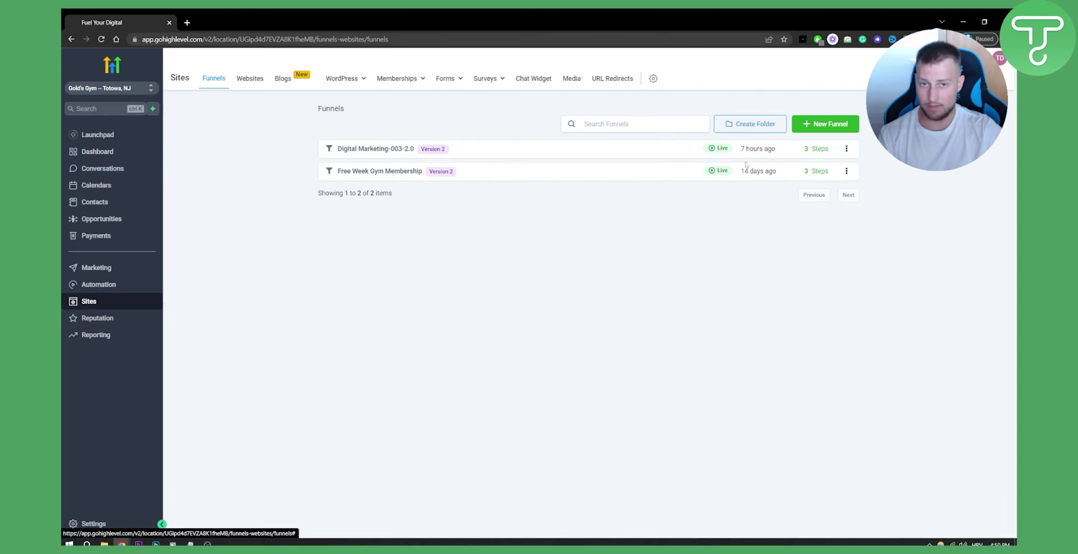
Delete the Free Week Gym Membership funnel, confirming with DELETE.
click(846, 173)
click(870, 251)
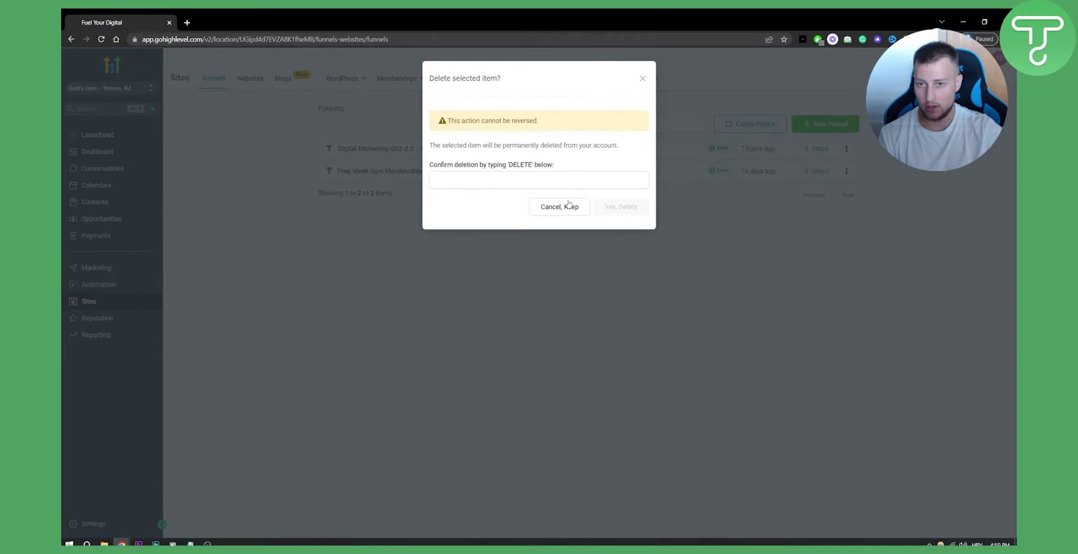
click(540, 182)
text(DEL)
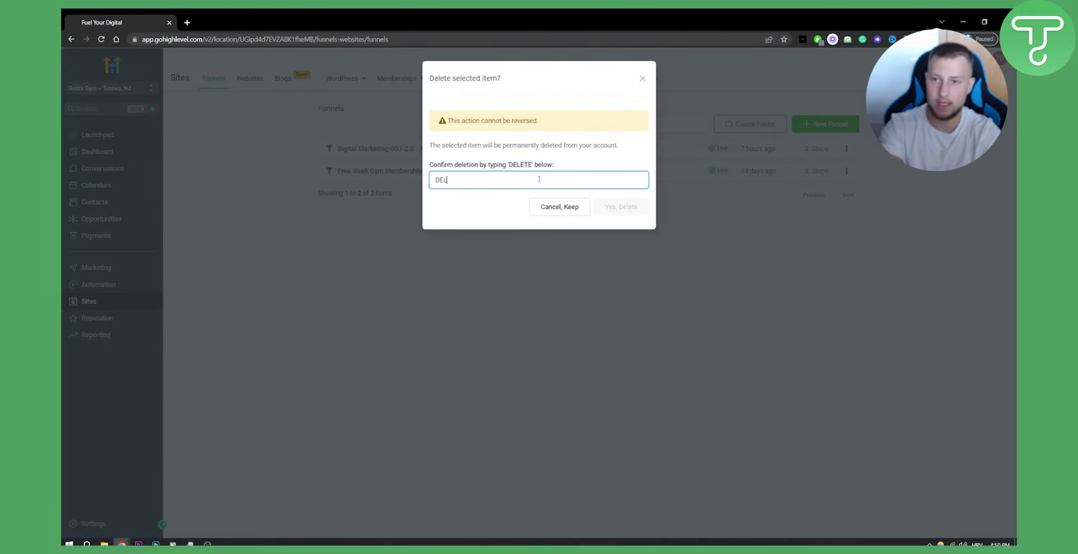
text(ETE)
click(621, 206)
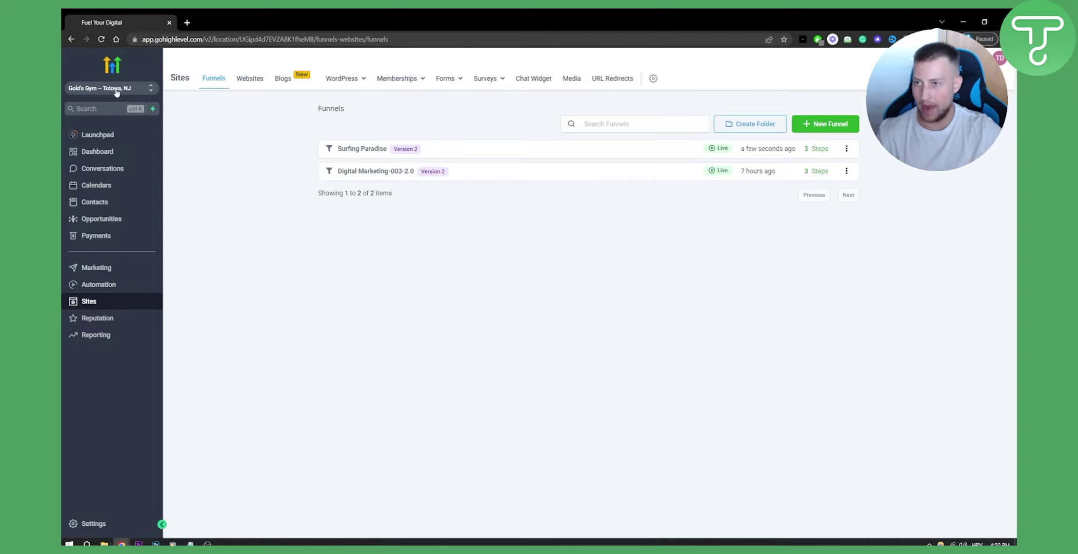
Return to the agency's own snapshots list in the settings and refresh the Gym Snapshot from its source account.
click(117, 90)
click(117, 90)
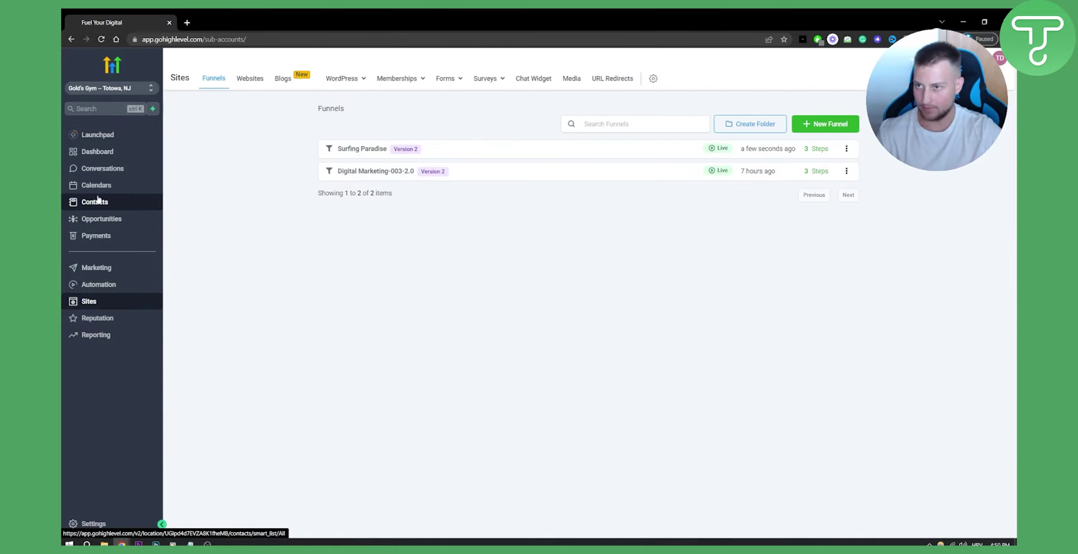
click(94, 524)
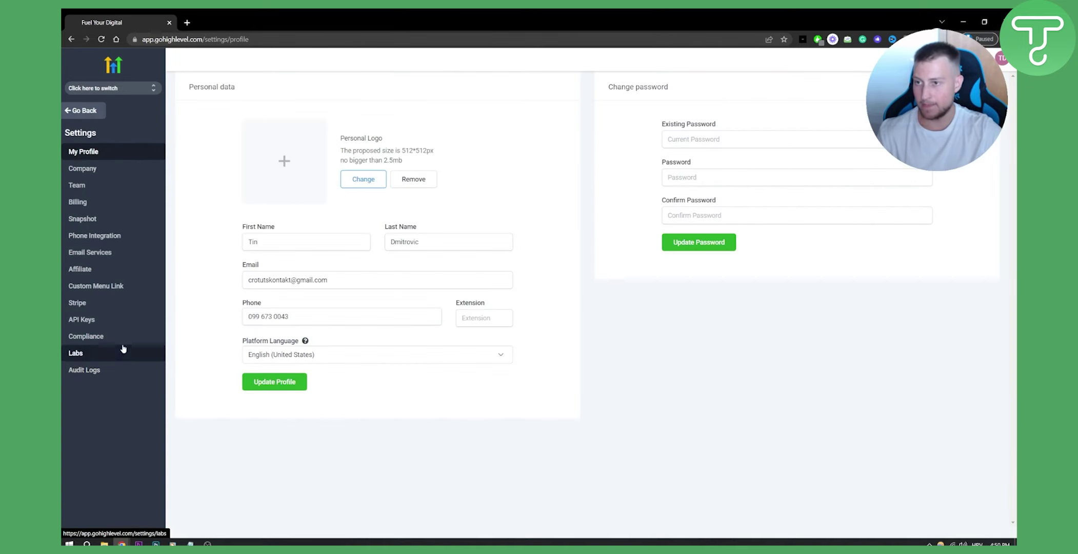
click(105, 221)
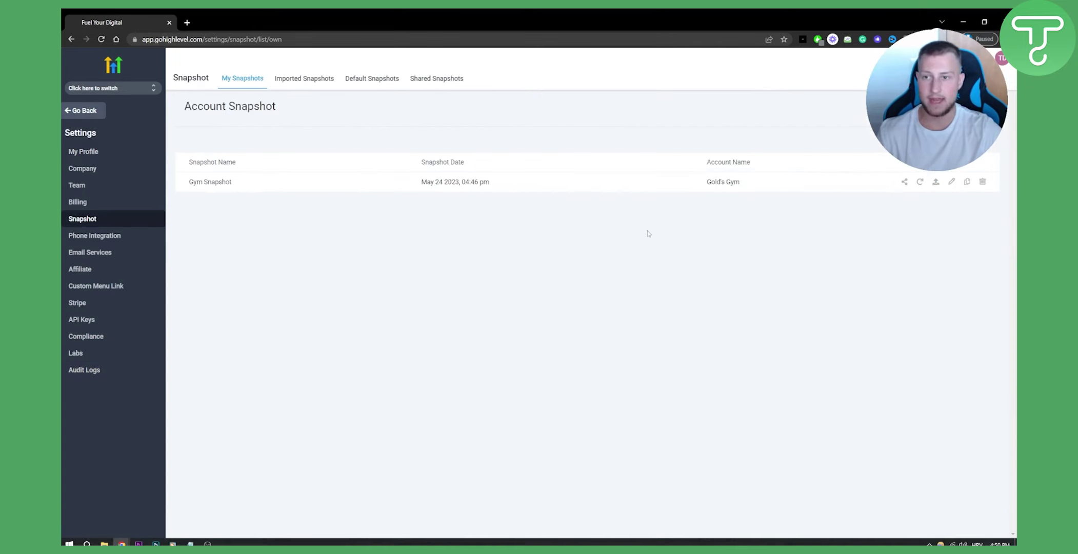
click(920, 183)
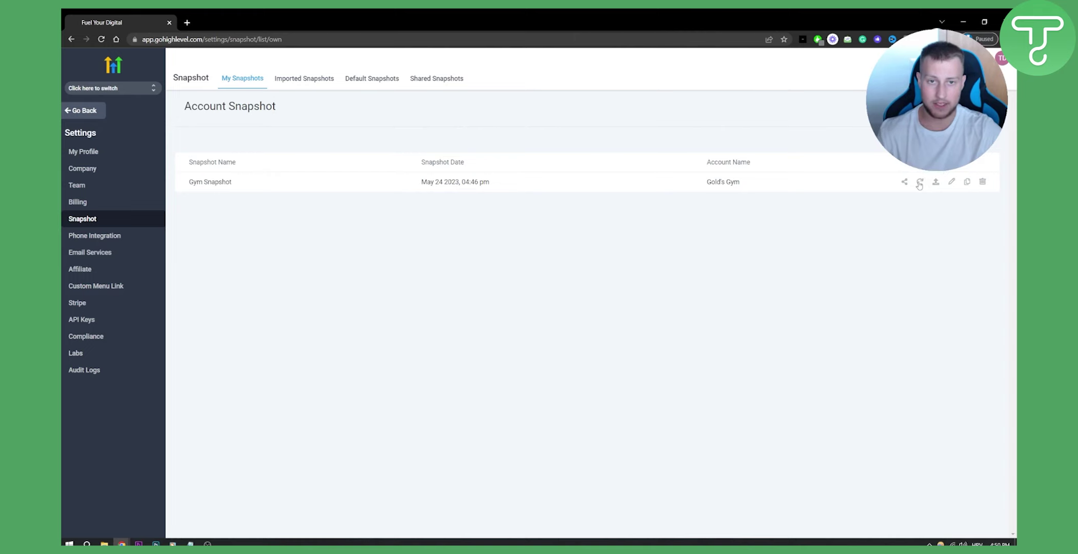
click(583, 91)
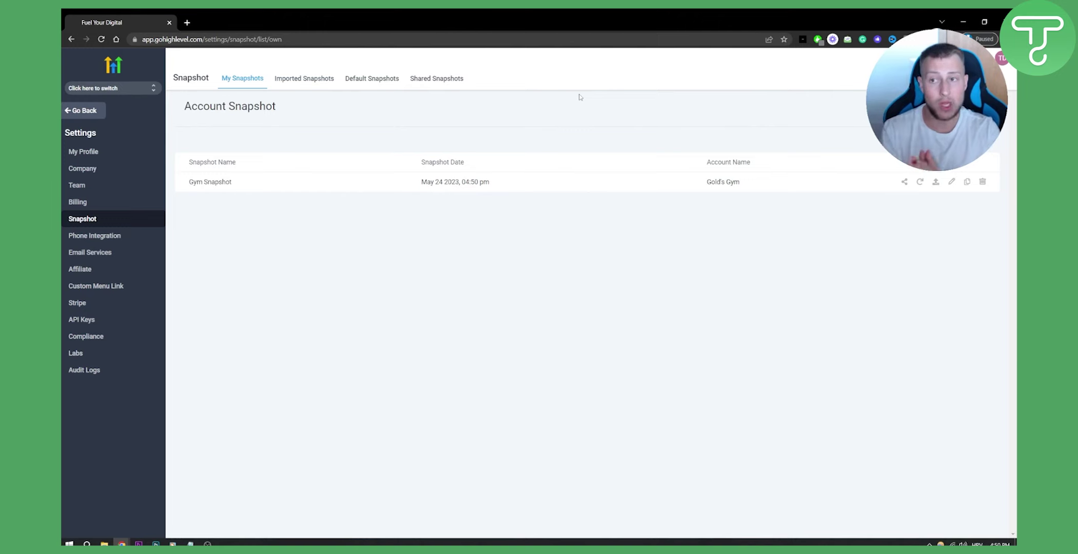
Check the refreshed Gym Snapshot entry's name and snapshot date, and view its name form without saving.
double_click(222, 180)
click(790, 224)
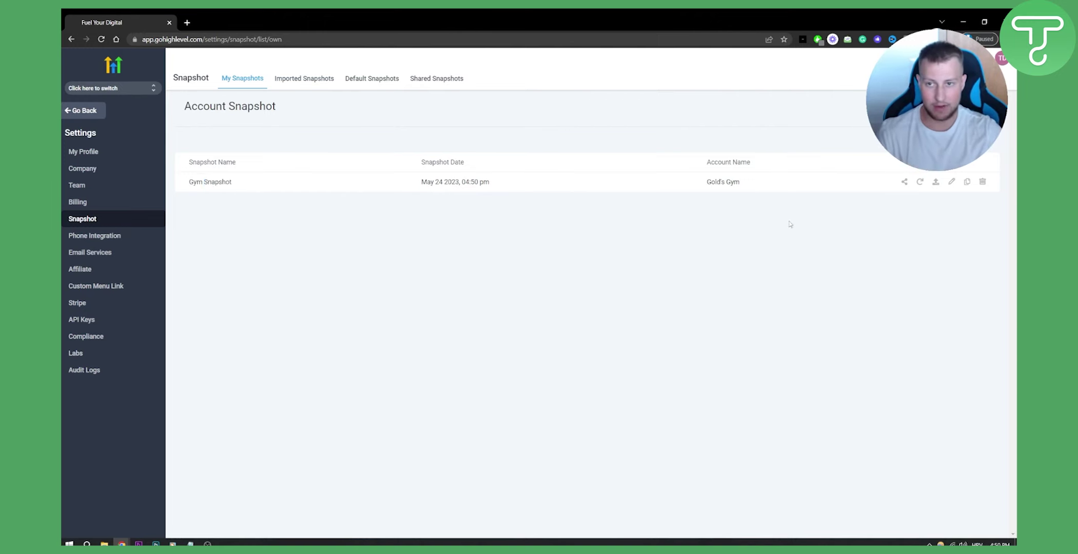
drag(426, 181, 505, 182)
click(478, 182)
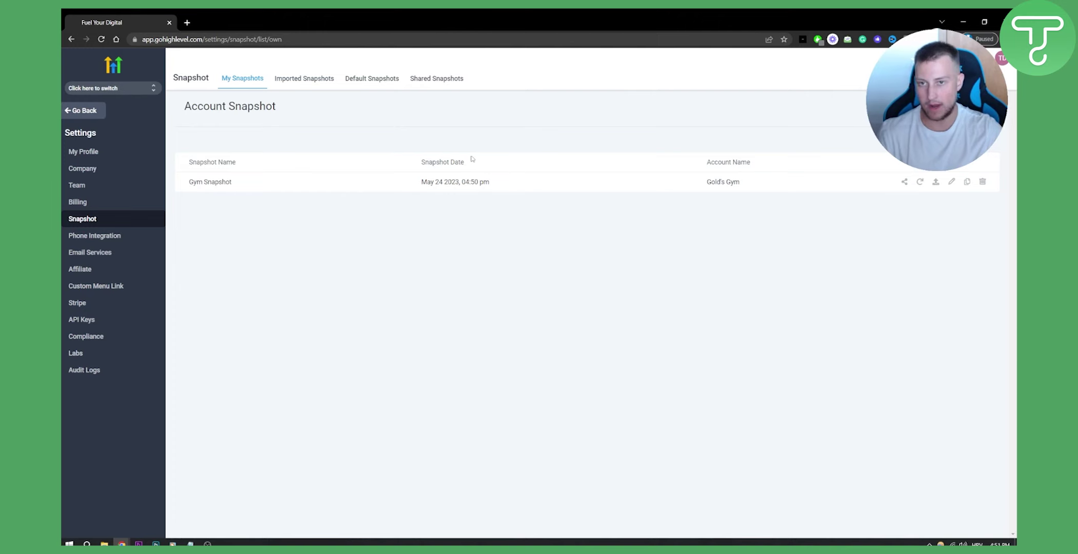
drag(462, 182, 505, 187)
click(630, 259)
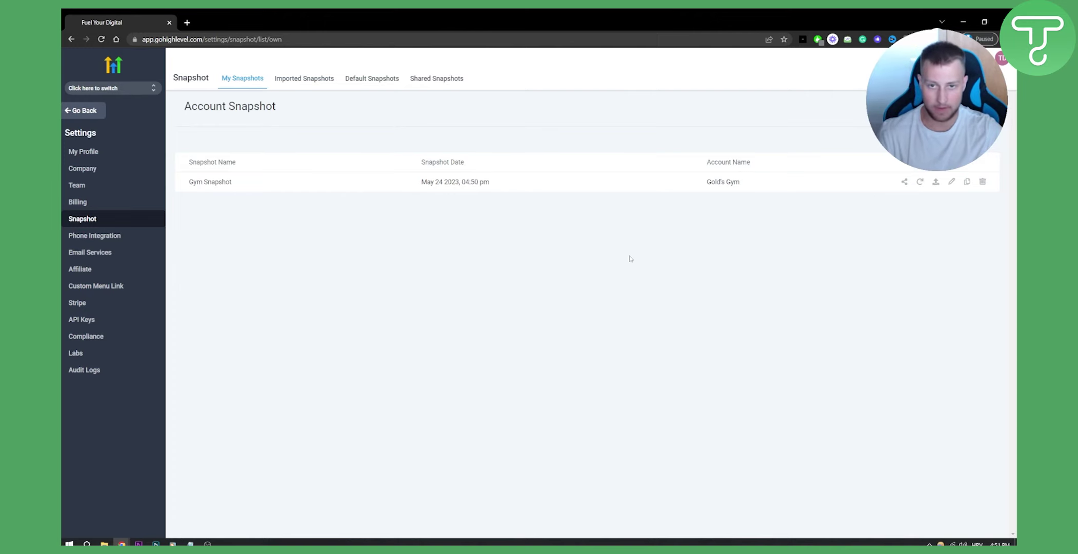
drag(418, 181, 554, 185)
click(513, 226)
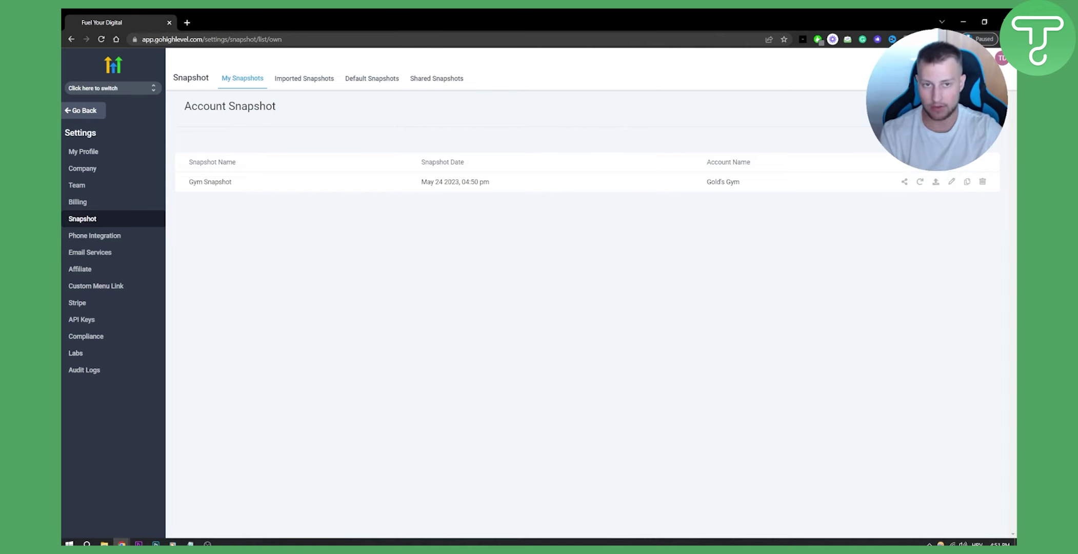
click(944, 108)
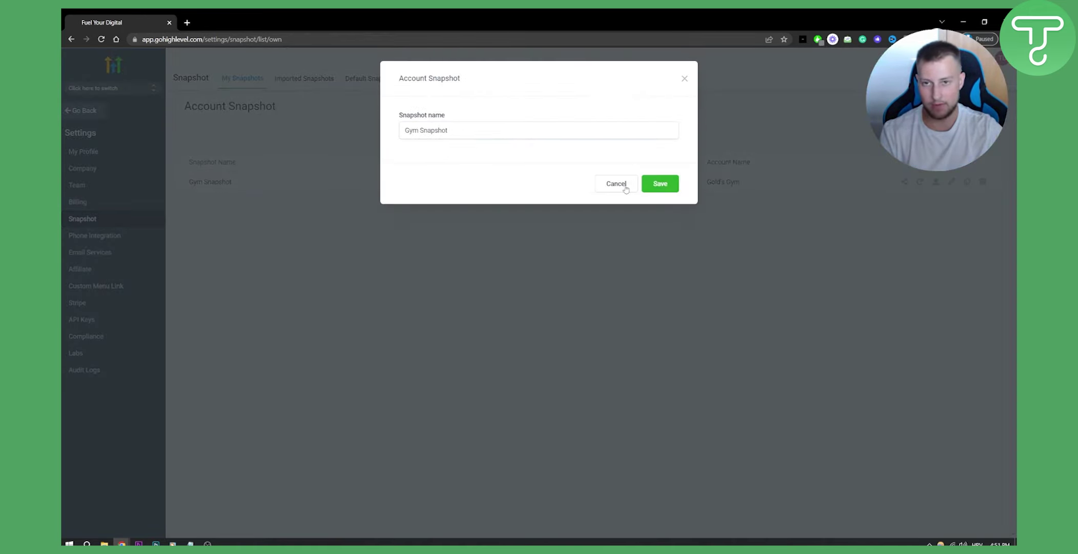
click(623, 186)
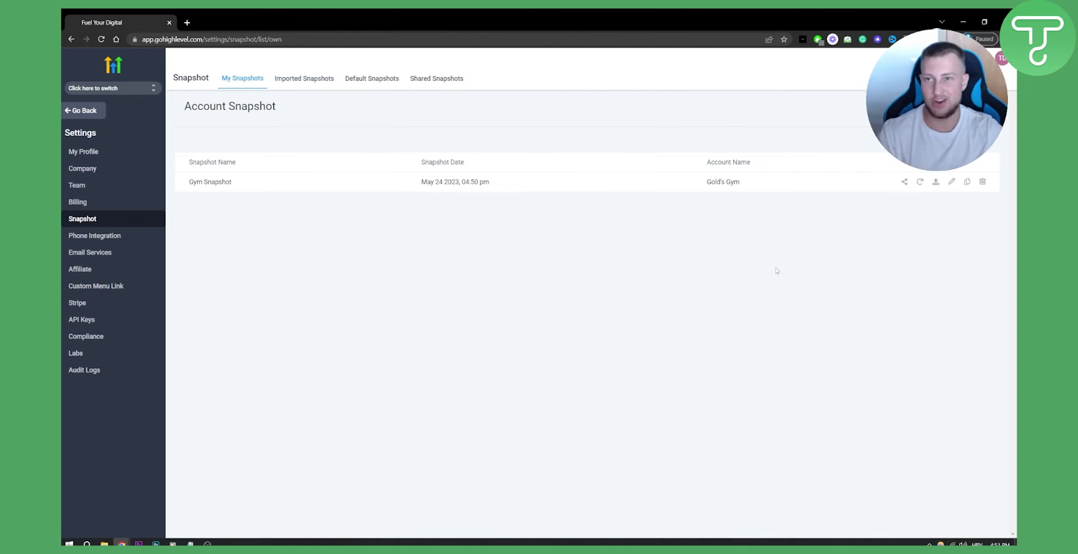
Generate a permanent share link for the Gym Snapshot and copy it.
click(905, 184)
click(456, 132)
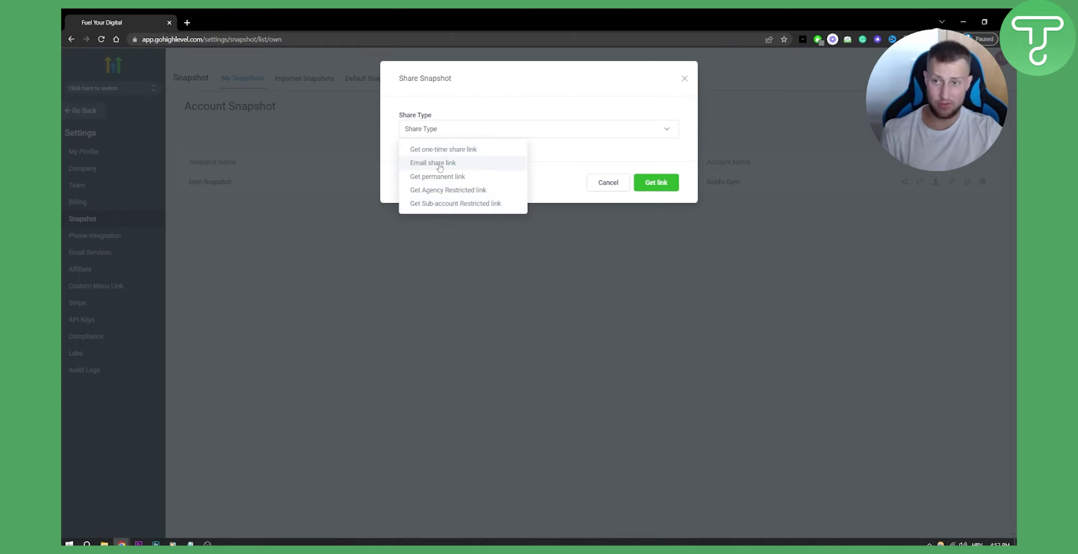
click(454, 152)
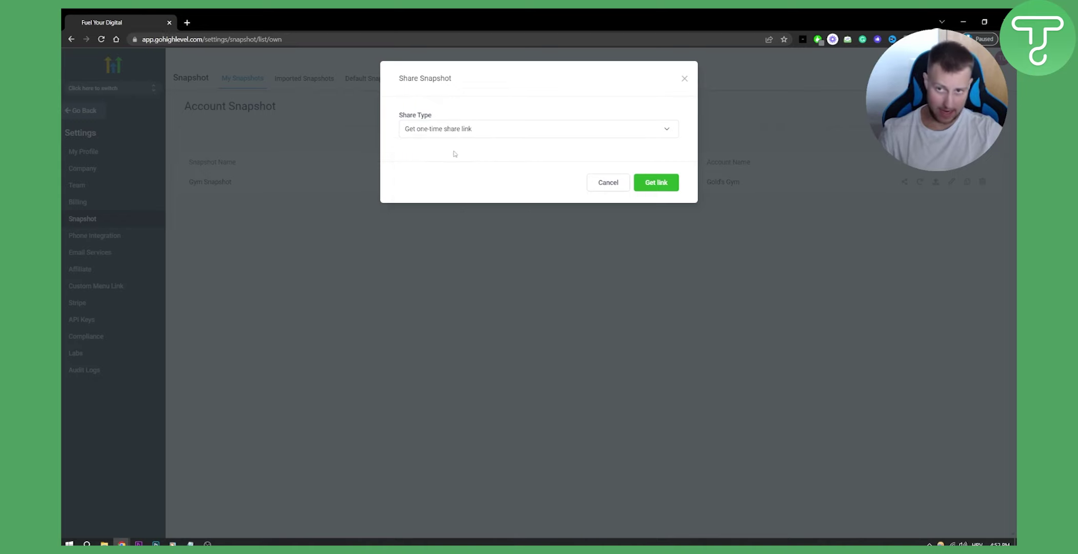
click(469, 129)
click(451, 179)
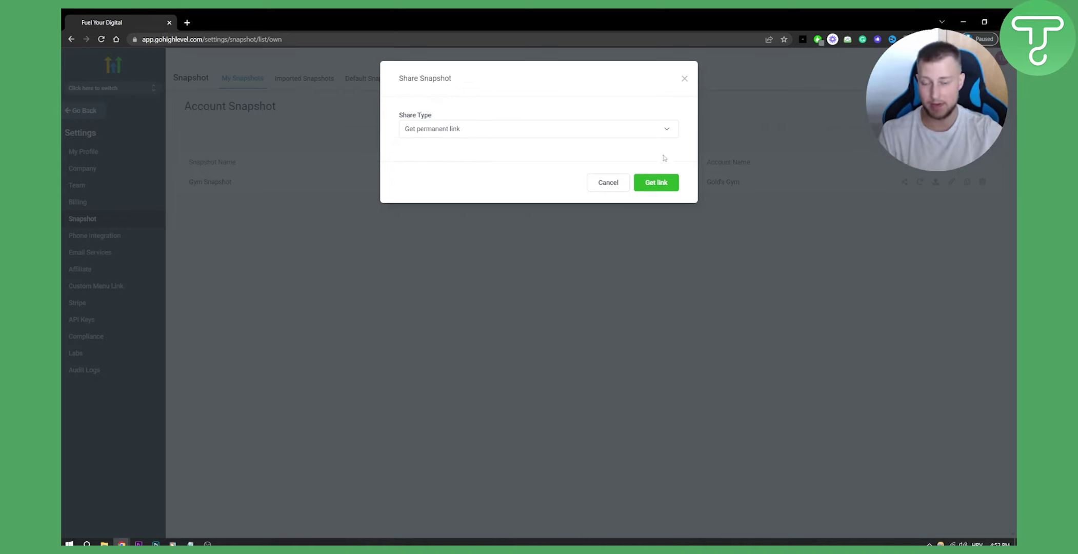
click(661, 186)
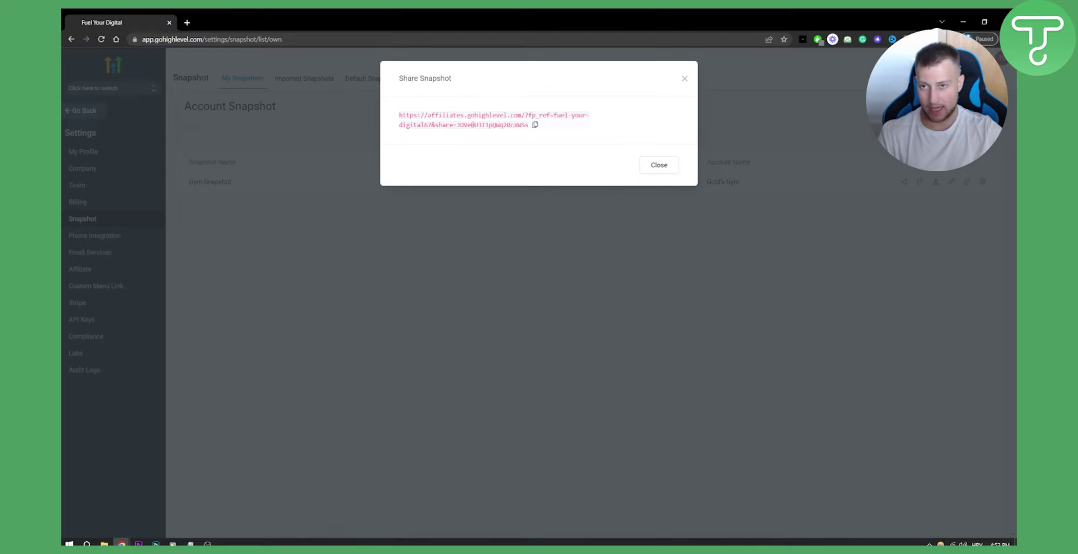
click(536, 125)
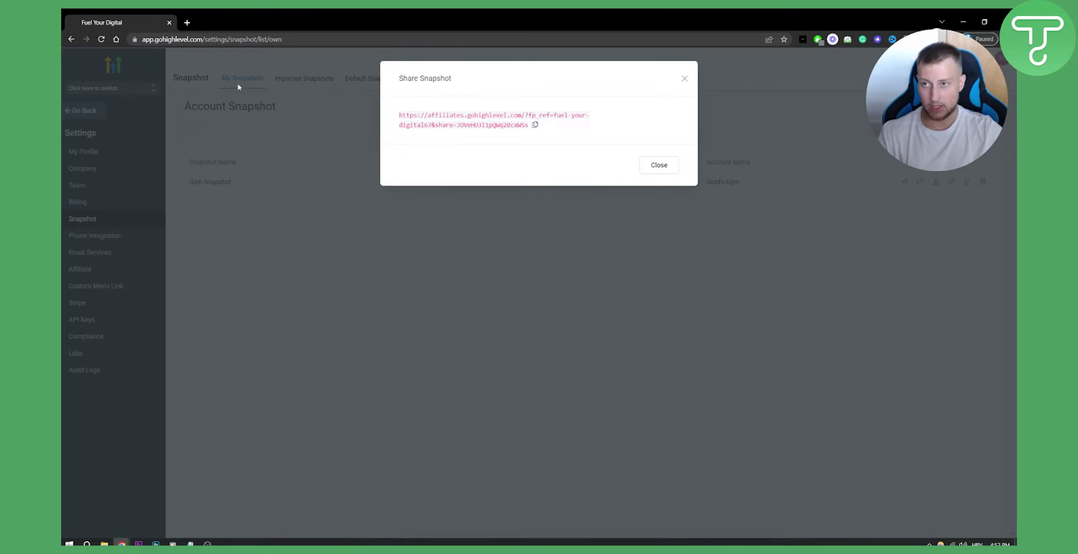
Open the copied share link in a new browser tab and import the snapshot into the account.
click(187, 22)
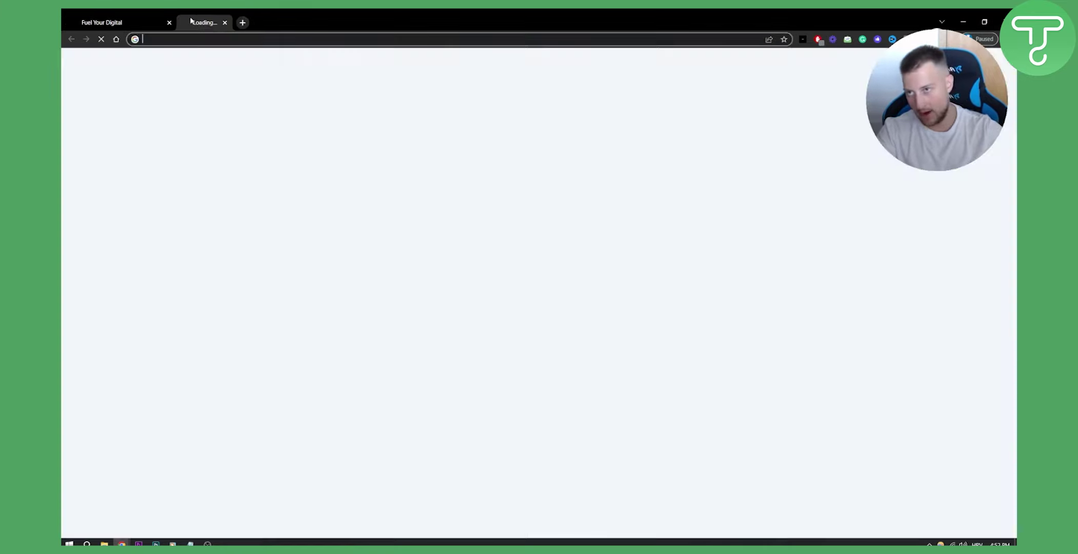
key(ctrl+v)
key(Return)
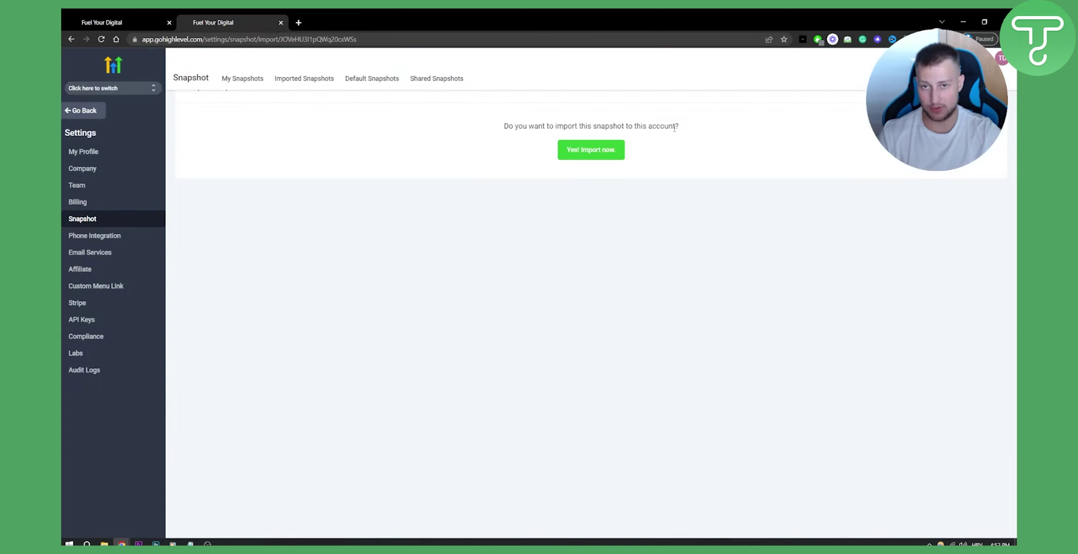
click(599, 153)
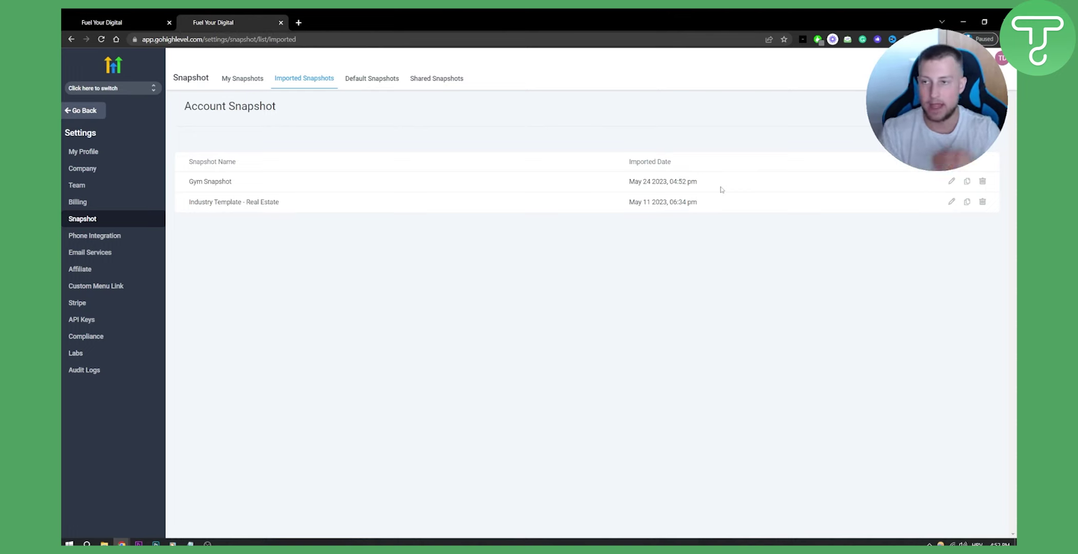
Review the share link in the first browser tab, and view the imported and own snapshots lists in the second.
click(111, 89)
click(111, 92)
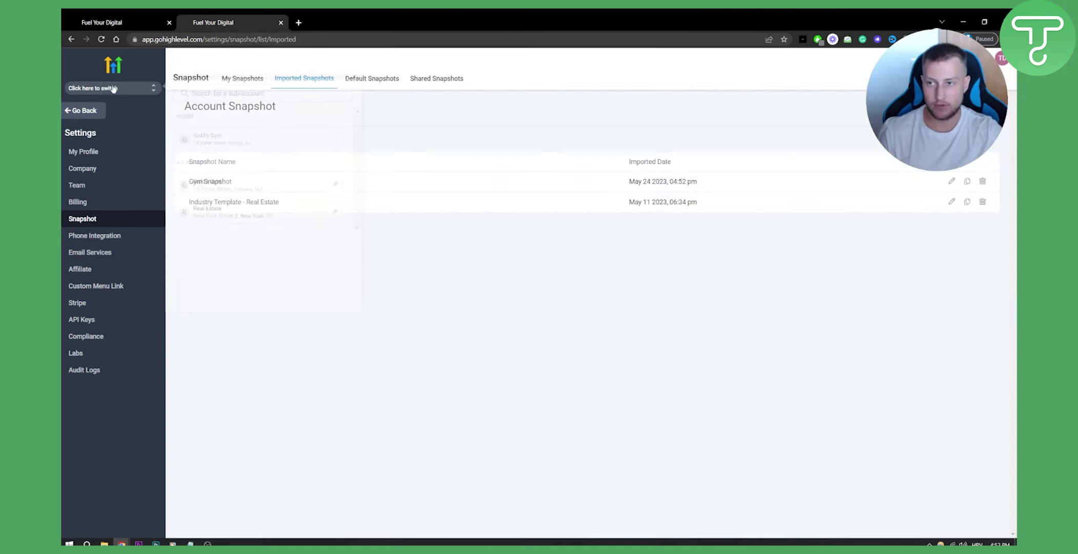
click(133, 23)
click(535, 119)
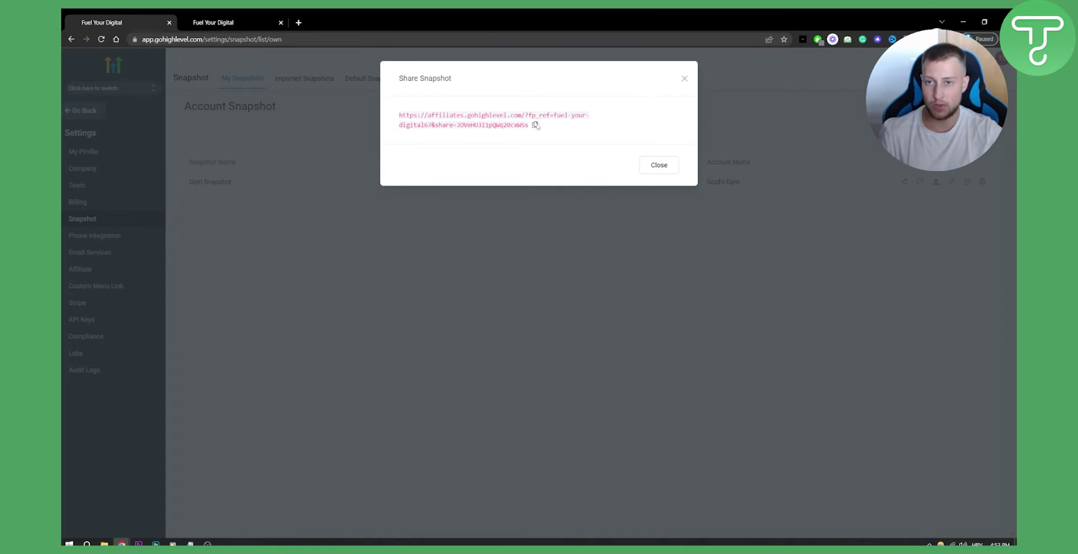
click(229, 22)
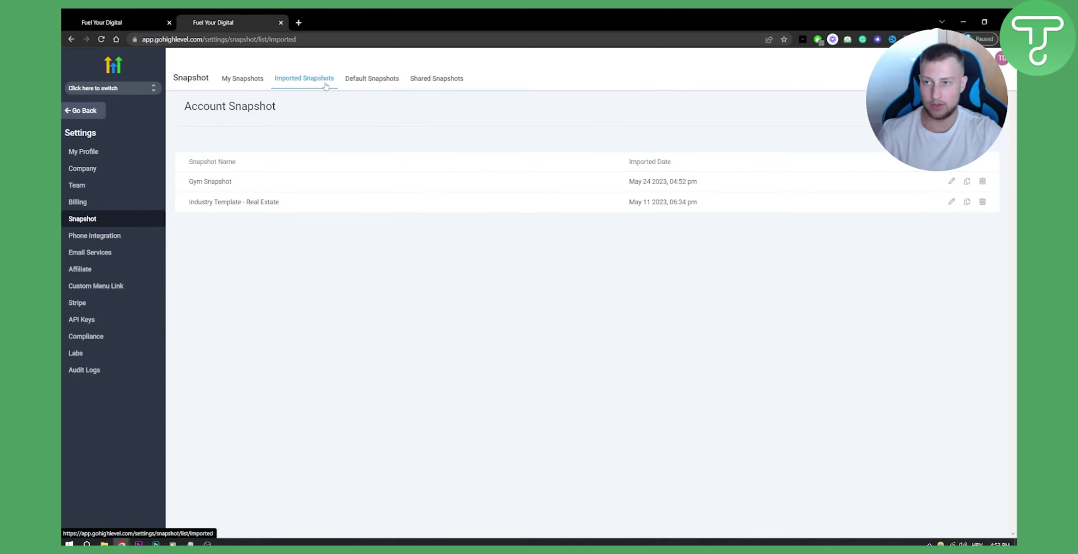
click(240, 82)
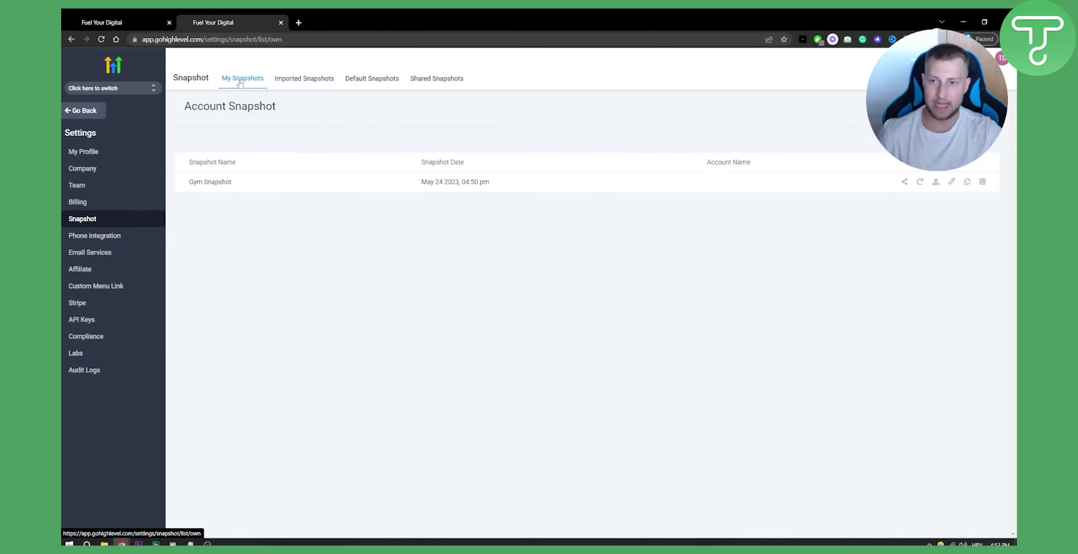
View the imported Gym Snapshot's name form without saving, and look through the default and shared snapshots lists.
click(304, 80)
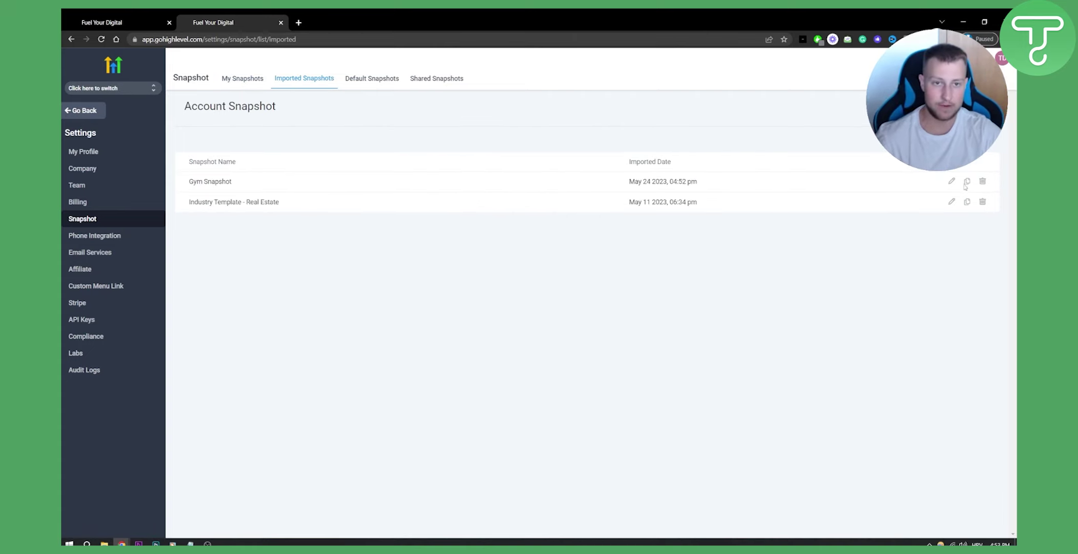
click(951, 181)
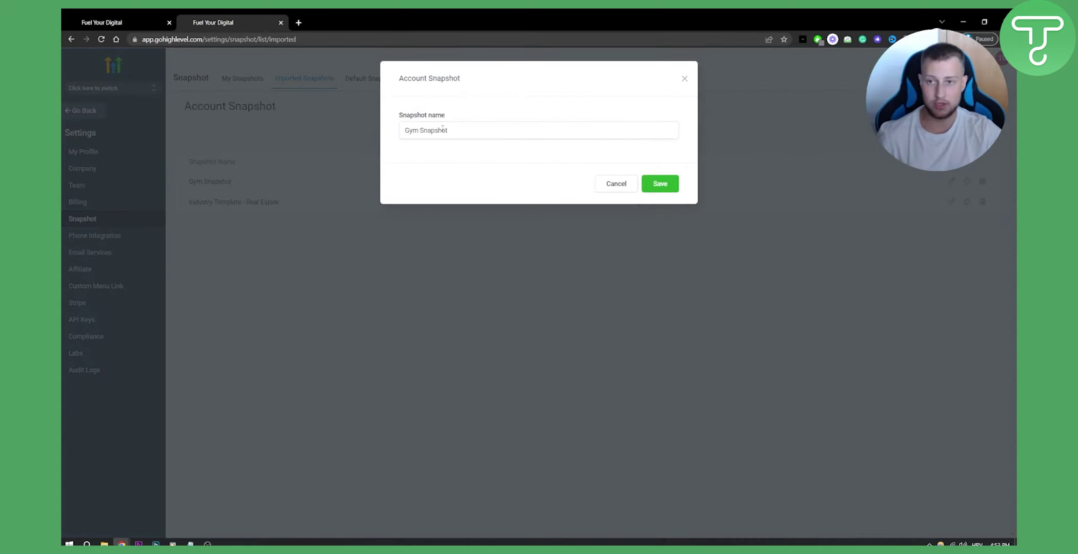
click(619, 184)
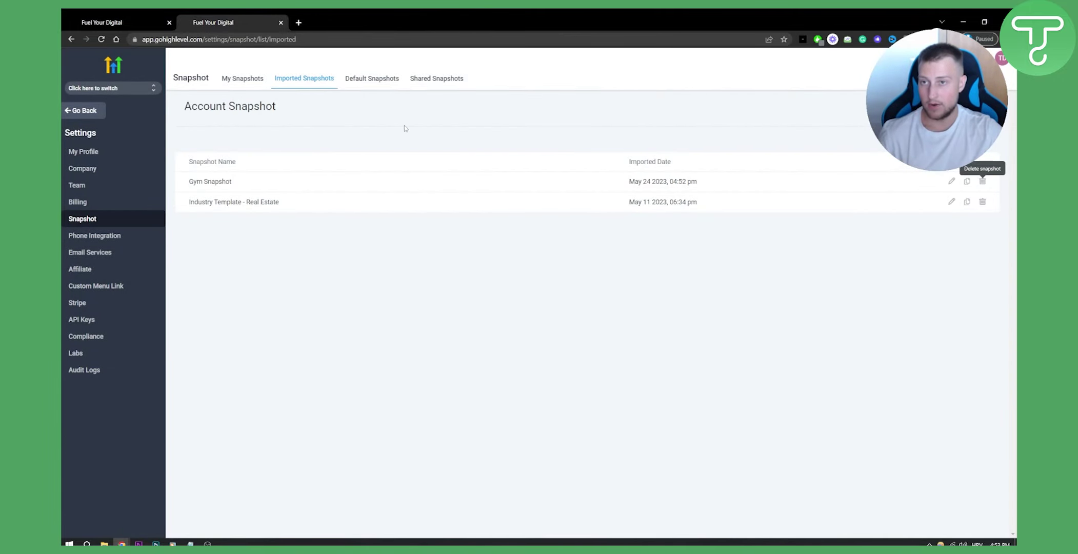
click(370, 83)
click(439, 81)
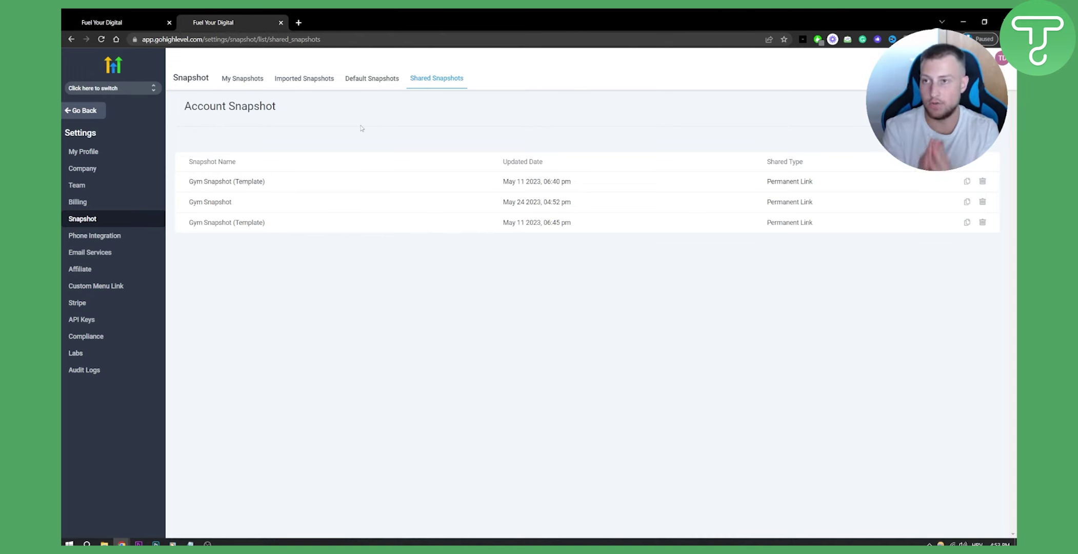
Return to the agency dashboard and view the list of sub-accounts available to switch to.
click(80, 112)
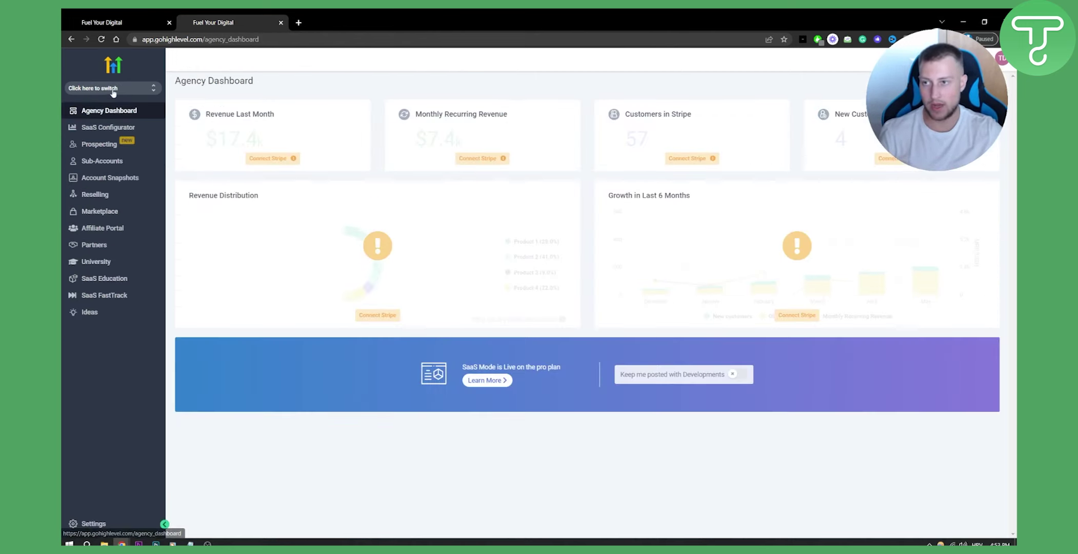
click(113, 91)
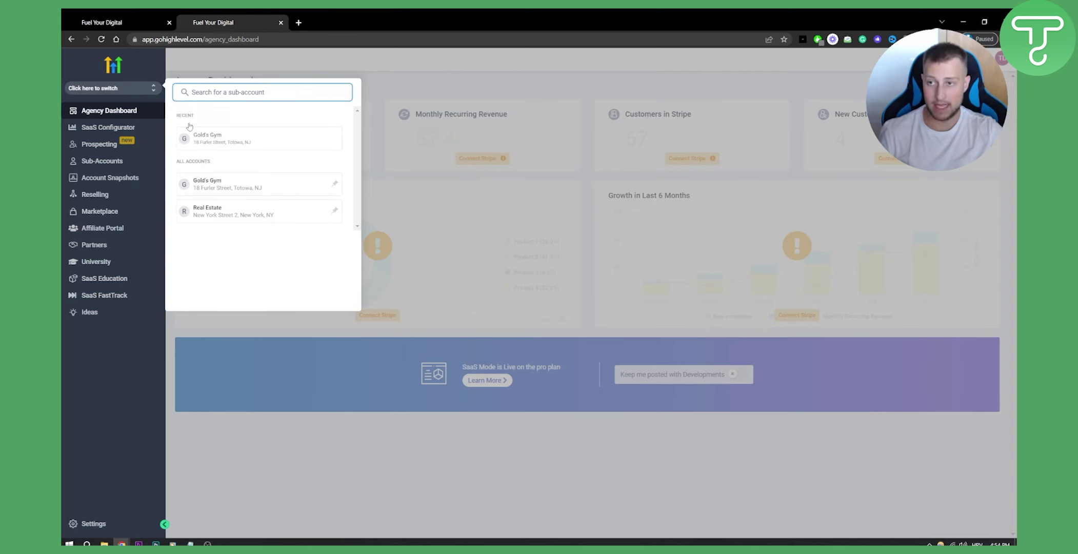
click(123, 92)
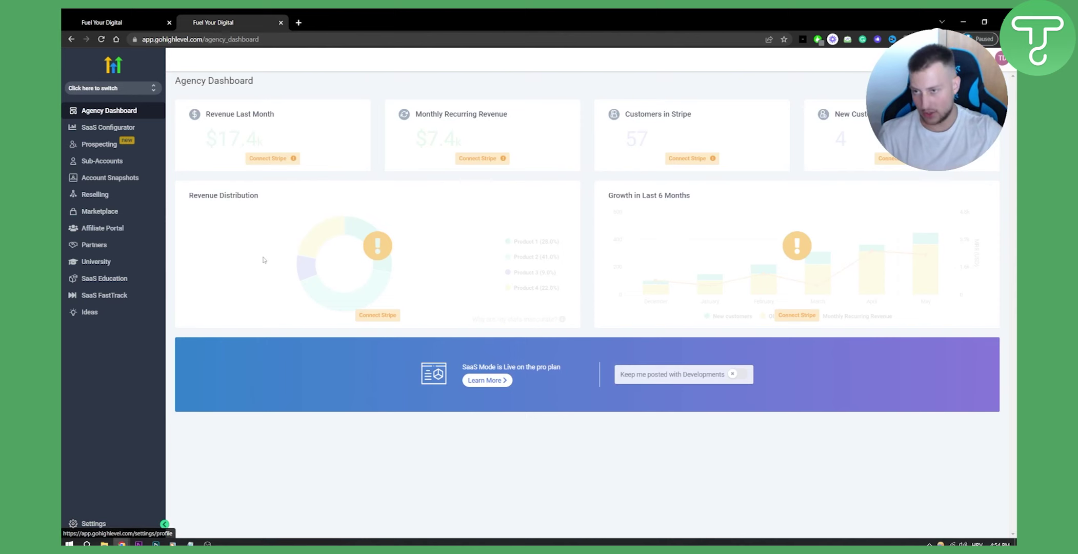
In the agency's snapshot settings, view the source accounts offered for a new snapshot without creating one.
click(93, 524)
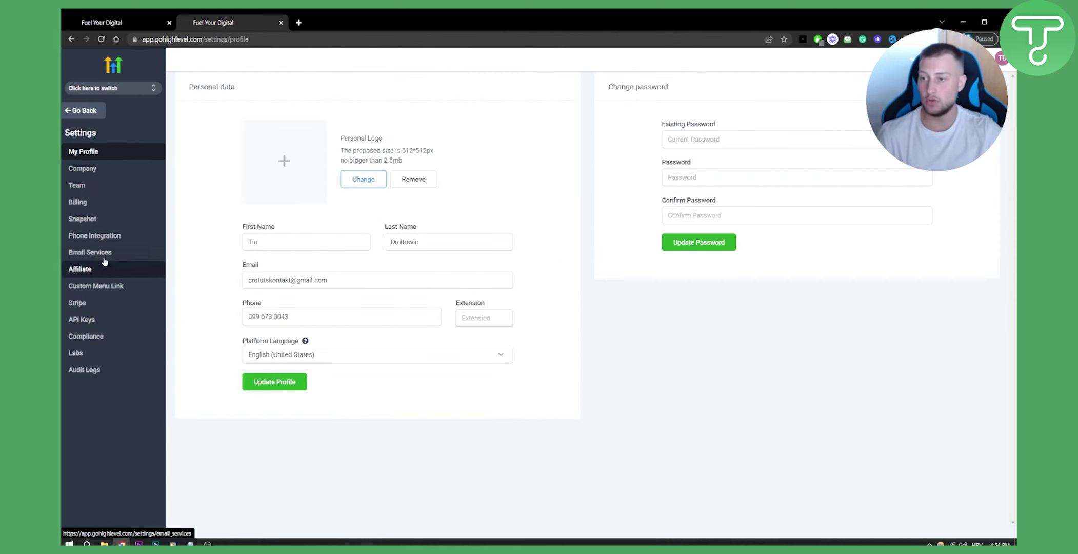
click(95, 219)
click(954, 107)
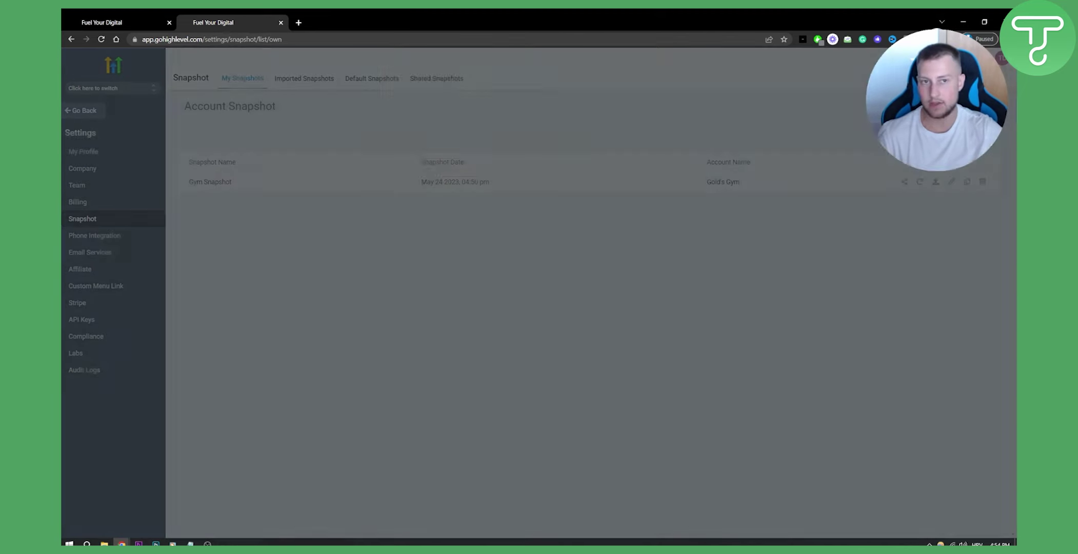
click(670, 168)
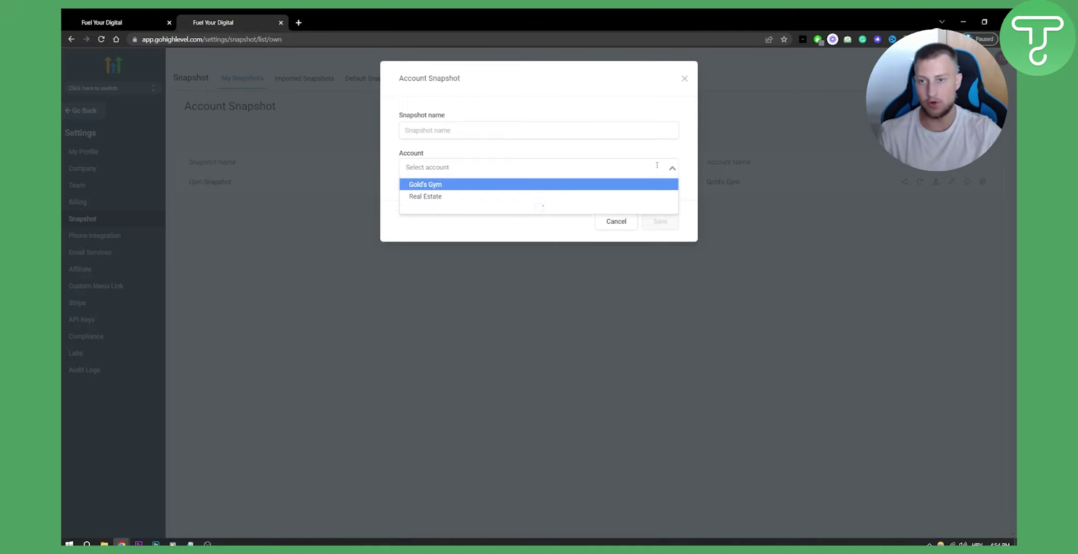
click(616, 217)
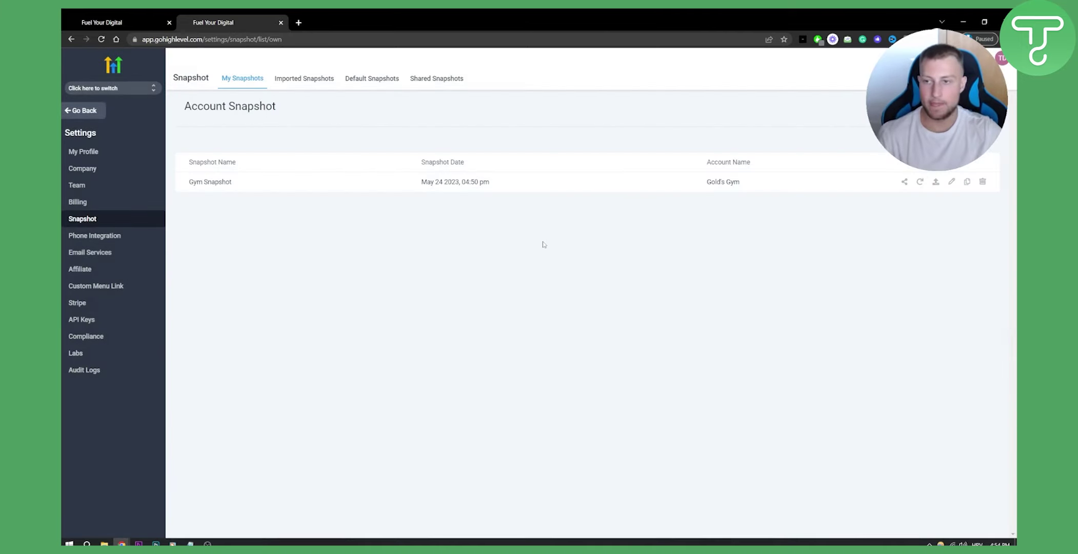